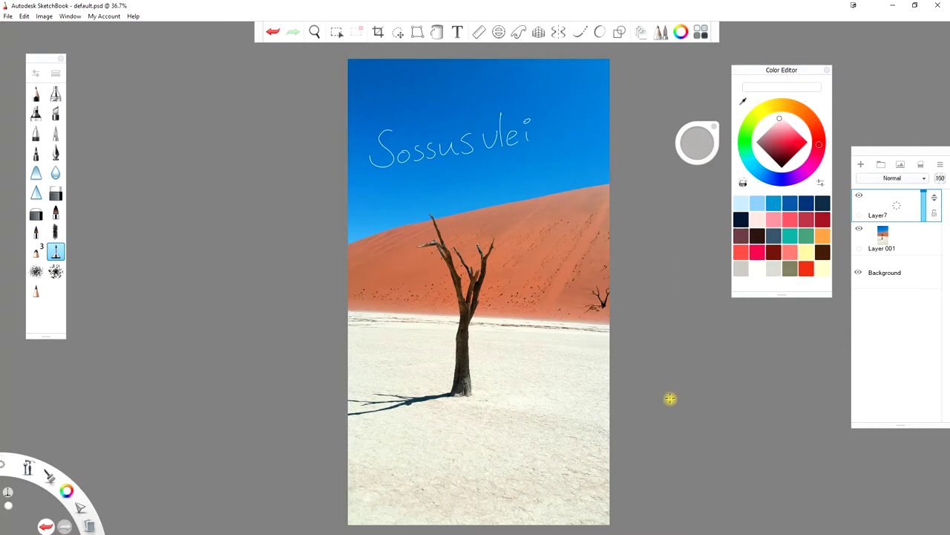
Clear the handwritten white lettering from Layer7
{"action": "left_click", "coordinate": [940, 164]}
{"action": "left_click", "coordinate": [876, 244]}
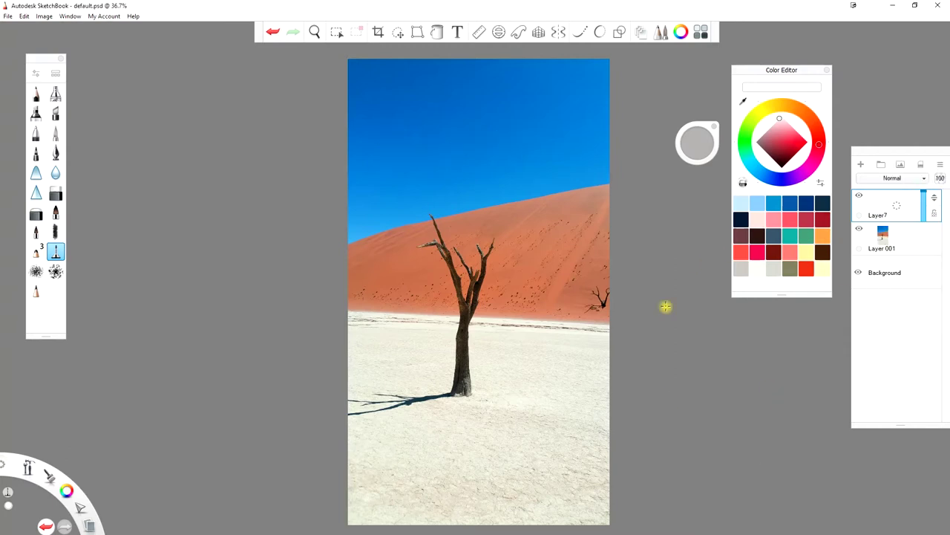
Sketch a curved branch extending from the treetop and a small circle in the sky
{"action": "left_click_drag", "start_coordinate": [431, 212], "coordinate": [482, 167]}
{"action": "left_click_drag", "start_coordinate": [450, 195], "coordinate": [464, 172]}
{"action": "left_click_drag", "start_coordinate": [505, 147], "coordinate": [507, 148]}
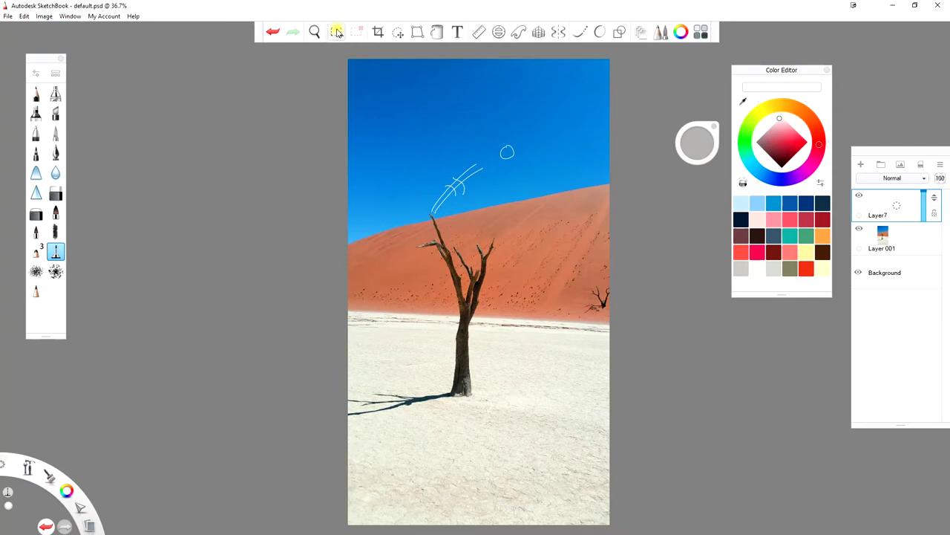
Lasso the small circle and move it across the sky, then clear the sketch from Layer7
{"action": "left_click", "coordinate": [336, 32]}
{"action": "left_click", "coordinate": [398, 32]}
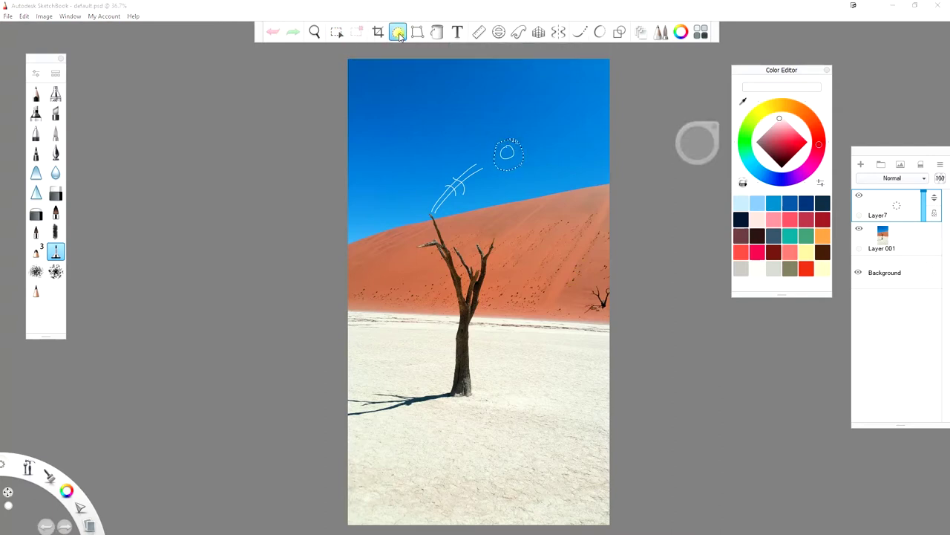
{"action": "left_click_drag", "start_coordinate": [562, 127], "coordinate": [610, 106]}
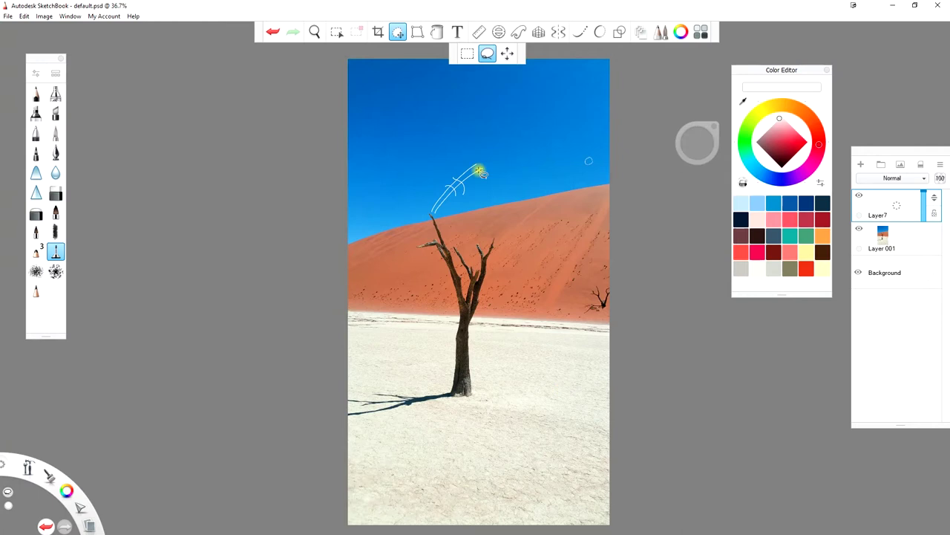
{"action": "left_click", "coordinate": [940, 164]}
{"action": "left_click", "coordinate": [902, 221]}
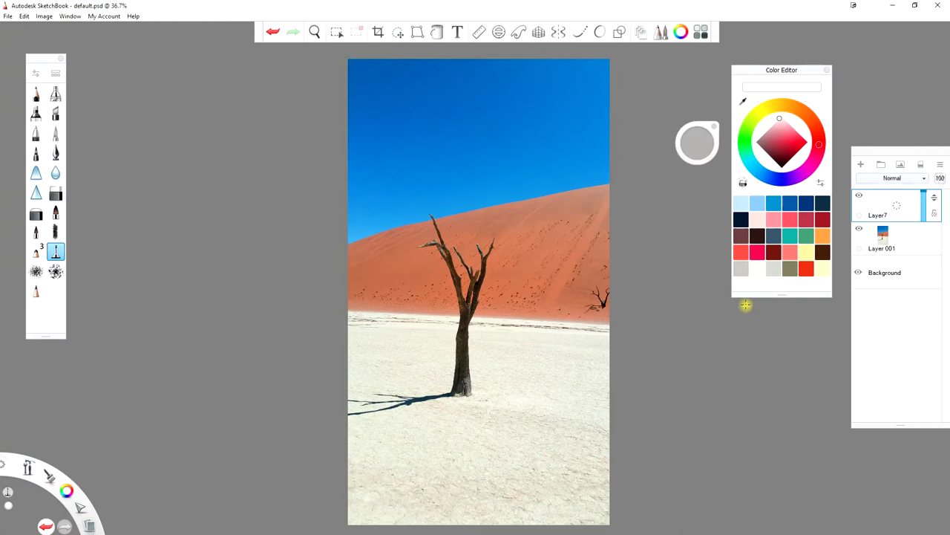
Sketch a small white figure riding a board on the dune slope, then clear the sketch from Layer7
{"action": "scroll", "coordinate": [573, 262], "scroll_direction": "up", "scroll_amount": 5}
{"action": "mouse_move", "coordinate": [511, 219]}
{"action": "left_mouse_down"}
{"action": "mouse_move", "coordinate": [477, 272]}
{"action": "mouse_move", "coordinate": [546, 216]}
{"action": "left_mouse_up"}
{"action": "left_click_drag", "start_coordinate": [479, 271], "coordinate": [517, 275]}
{"action": "left_click_drag", "start_coordinate": [511, 219], "coordinate": [546, 216]}
{"action": "mouse_move", "coordinate": [517, 262]}
{"action": "left_mouse_down"}
{"action": "mouse_move", "coordinate": [476, 264]}
{"action": "mouse_move", "coordinate": [525, 276]}
{"action": "left_mouse_up"}
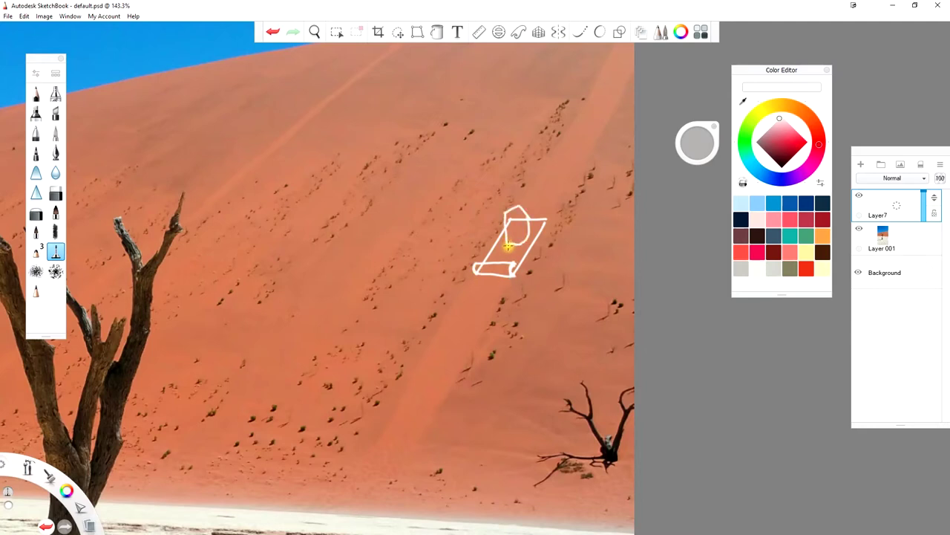
{"action": "mouse_move", "coordinate": [512, 192]}
{"action": "left_mouse_down"}
{"action": "mouse_move", "coordinate": [496, 243]}
{"action": "mouse_move", "coordinate": [475, 269]}
{"action": "mouse_move", "coordinate": [511, 235]}
{"action": "left_mouse_up"}
{"action": "left_click_drag", "start_coordinate": [534, 205], "coordinate": [556, 176]}
{"action": "key", "text": "f"}
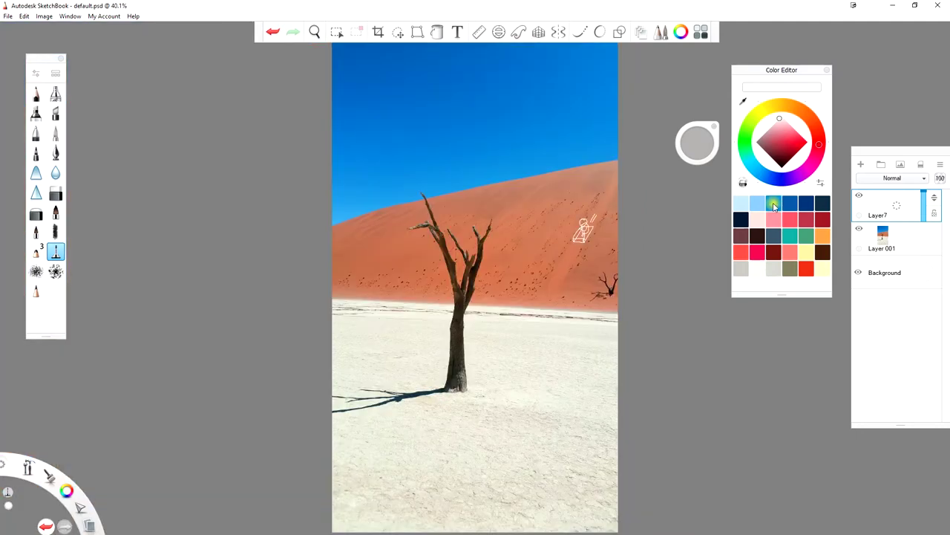
{"action": "left_click", "coordinate": [940, 164]}
{"action": "left_click", "coordinate": [899, 220]}
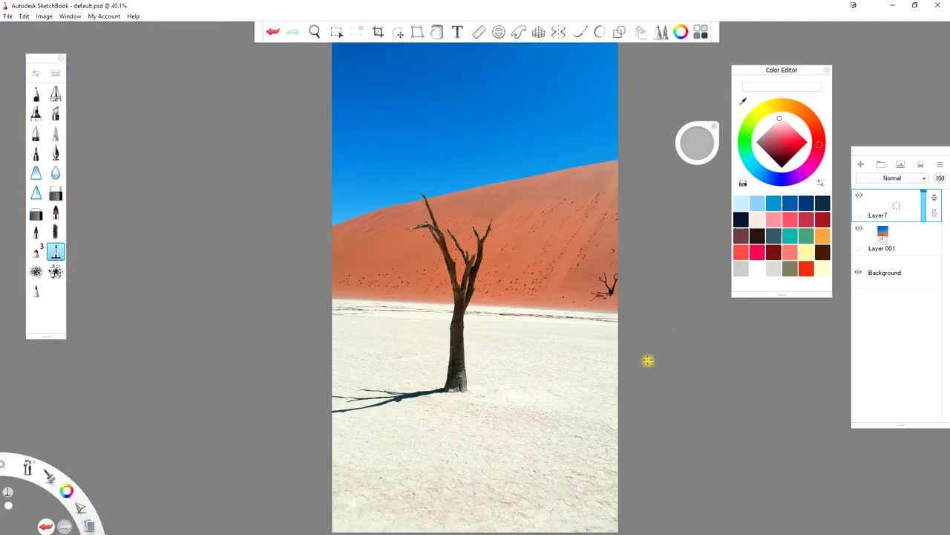
Sketch a large creature with two eyes peeking over the dune and reaching an arm forward, then clear Layer7
{"action": "left_click_drag", "start_coordinate": [502, 106], "coordinate": [581, 163]}
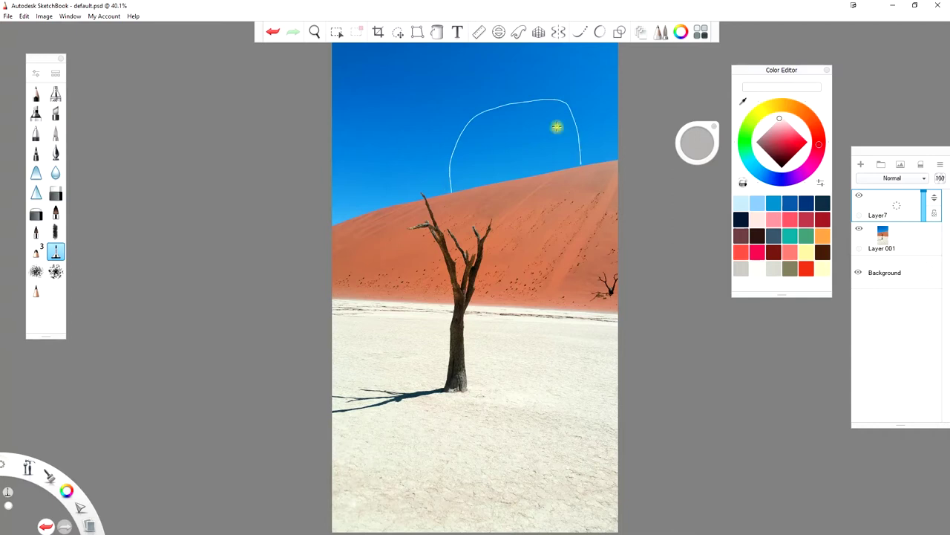
{"action": "left_click_drag", "start_coordinate": [533, 145], "coordinate": [532, 146]}
{"action": "left_click_drag", "start_coordinate": [487, 162], "coordinate": [533, 157]}
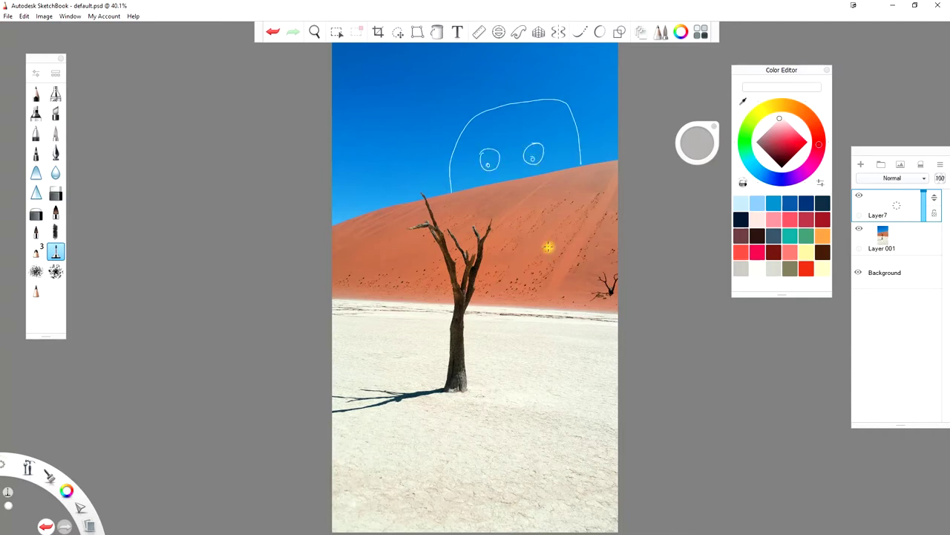
{"action": "mouse_move", "coordinate": [603, 154]}
{"action": "left_mouse_down"}
{"action": "mouse_move", "coordinate": [511, 213]}
{"action": "mouse_move", "coordinate": [603, 157]}
{"action": "left_mouse_up"}
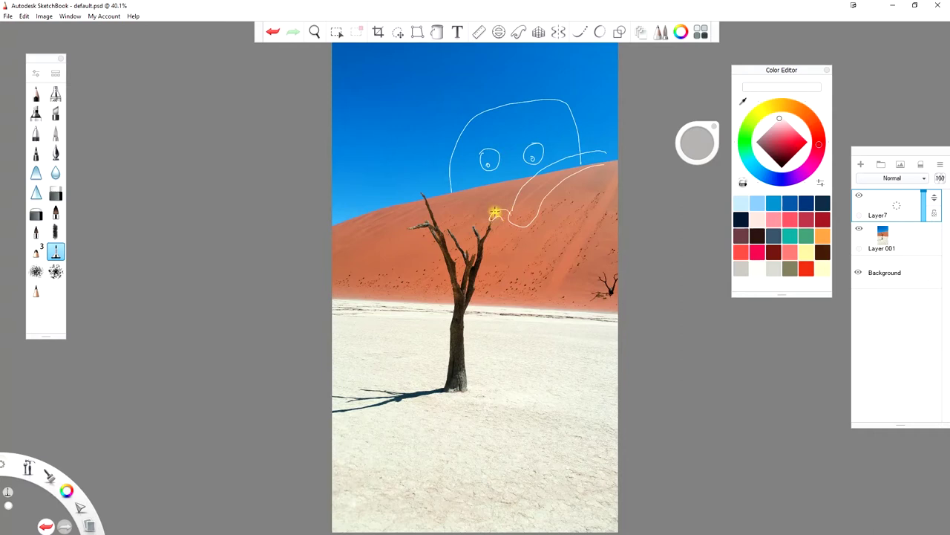
{"action": "left_click_drag", "start_coordinate": [509, 218], "coordinate": [526, 232]}
{"action": "left_click", "coordinate": [940, 164]}
{"action": "left_click", "coordinate": [891, 217]}
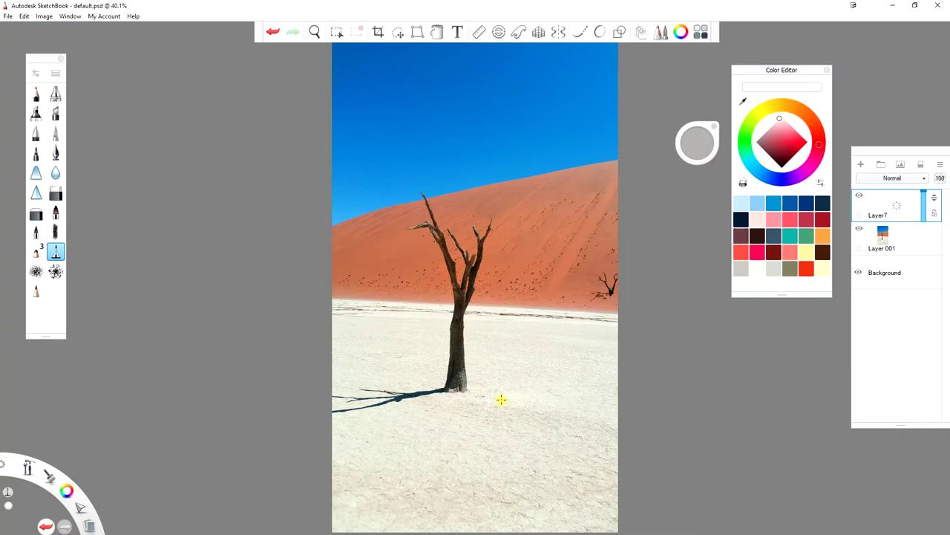
Sketch the thin dark outline of a tall two-pronged shape beside the tree on Layer7
{"action": "key", "text": "ctrl+z"}
{"action": "left_click", "coordinate": [498, 400], "text": "alt"}
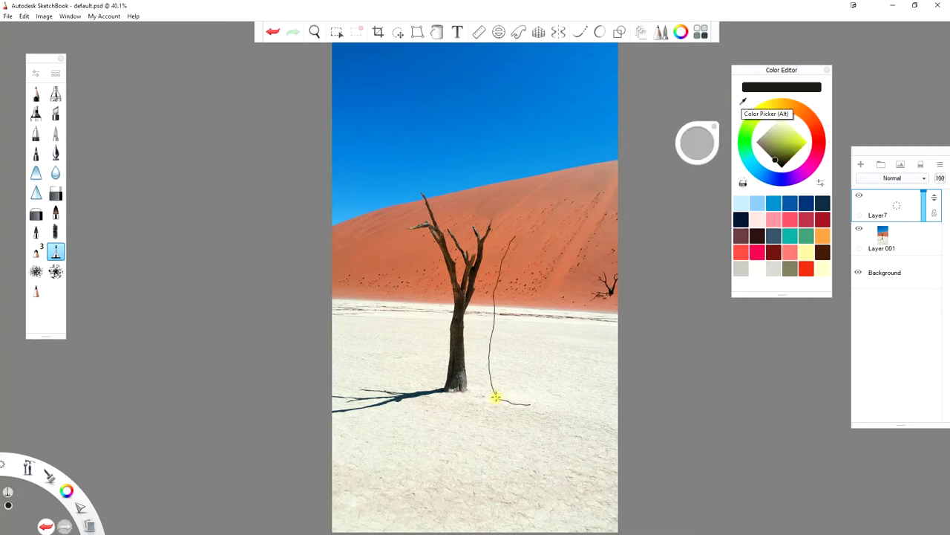
{"action": "left_click_drag", "start_coordinate": [516, 236], "coordinate": [528, 230]}
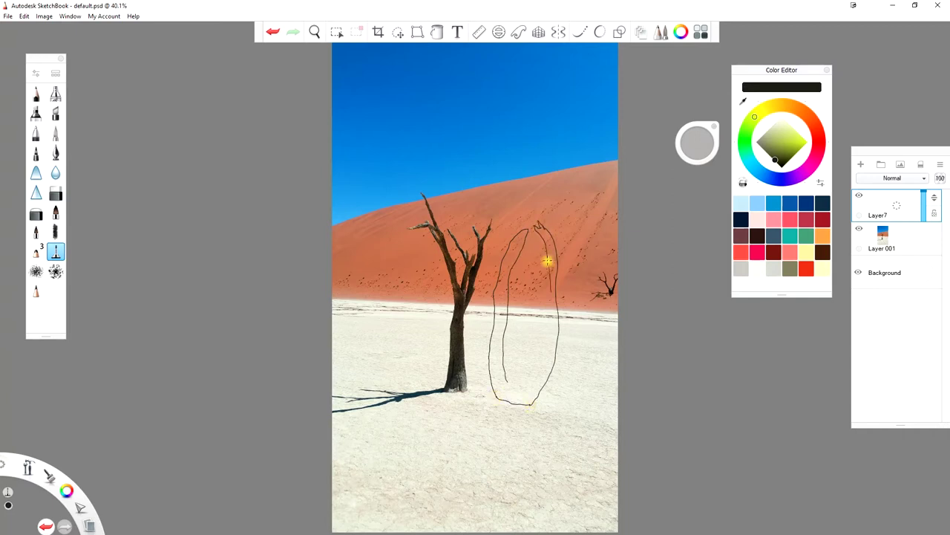
{"action": "left_click_drag", "start_coordinate": [555, 272], "coordinate": [558, 251]}
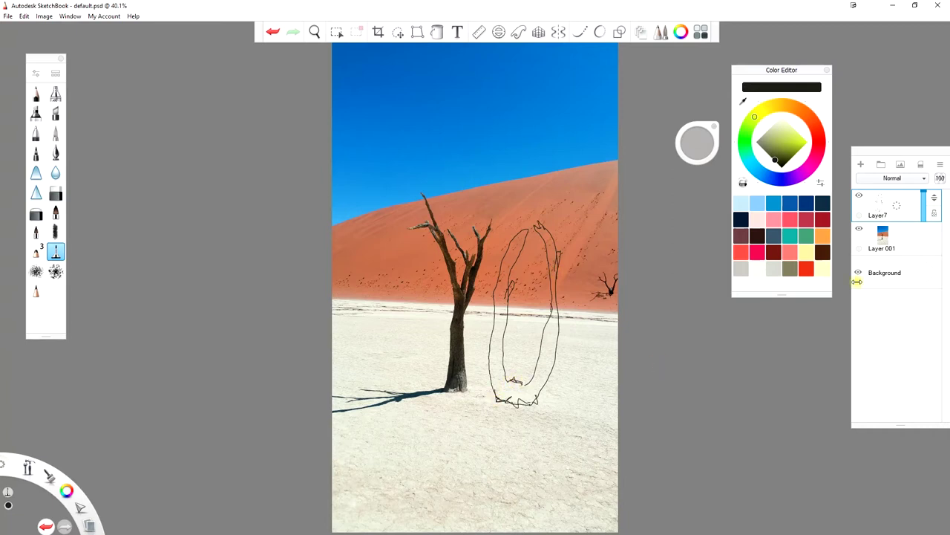
Add a layer below Layer7 and fill the tall two-pronged outline with thick dark strokes
{"action": "key", "text": "ctrl+l"}
{"action": "left_click_drag", "start_coordinate": [696, 144], "coordinate": [694, 140]}
{"action": "mouse_move", "coordinate": [496, 387]}
{"action": "left_mouse_down"}
{"action": "mouse_move", "coordinate": [496, 333]}
{"action": "mouse_move", "coordinate": [496, 355]}
{"action": "left_mouse_up"}
{"action": "left_click_drag", "start_coordinate": [541, 229], "coordinate": [541, 297]}
{"action": "mouse_move", "coordinate": [494, 375]}
{"action": "left_mouse_down"}
{"action": "mouse_move", "coordinate": [505, 386]}
{"action": "mouse_move", "coordinate": [548, 342]}
{"action": "left_mouse_up"}
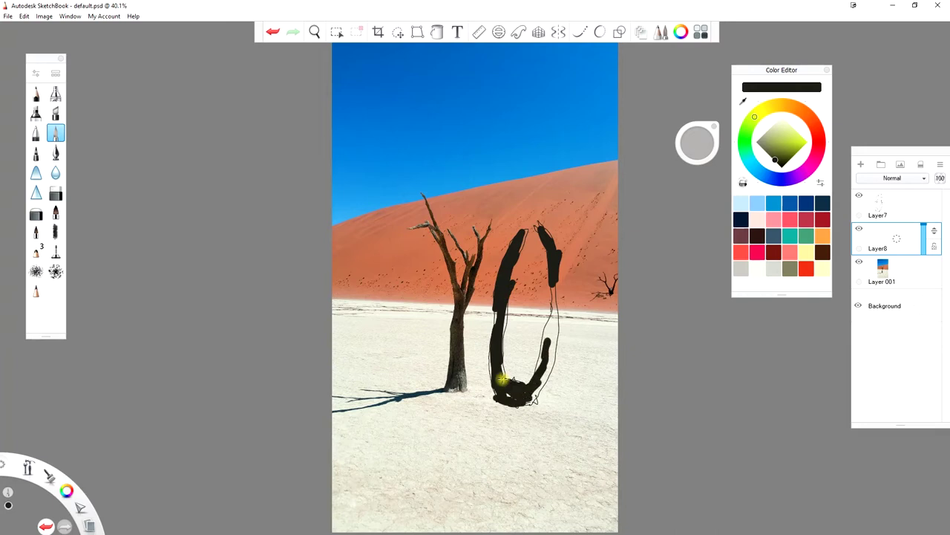
{"action": "left_click_drag", "start_coordinate": [533, 397], "coordinate": [555, 306]}
{"action": "mouse_move", "coordinate": [503, 233]}
{"action": "left_mouse_down"}
{"action": "mouse_move", "coordinate": [530, 223]}
{"action": "mouse_move", "coordinate": [519, 234]}
{"action": "left_mouse_up"}
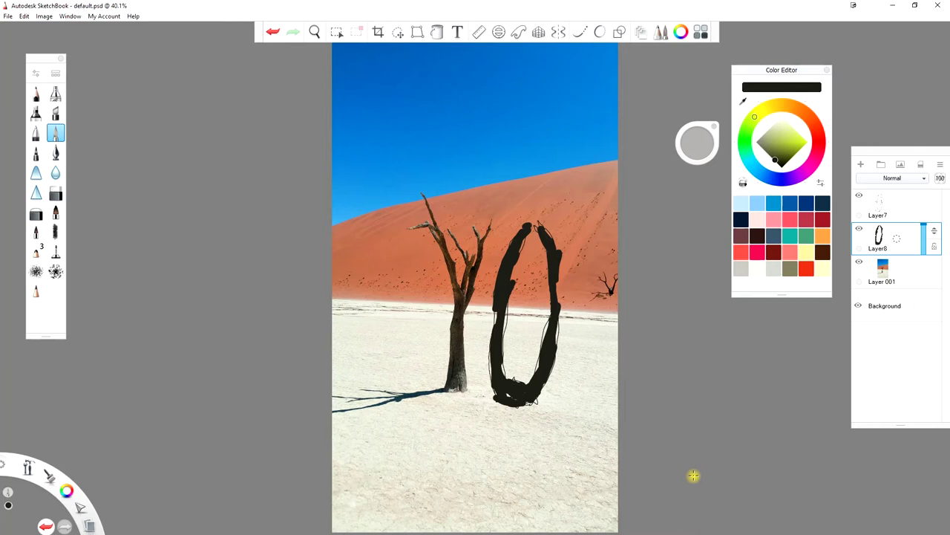
Hide Layer7 and Layer8 and add a new layer at the top of the layer stack
{"action": "left_click", "coordinate": [859, 228]}
{"action": "left_click", "coordinate": [859, 194]}
{"action": "left_click", "coordinate": [860, 163]}
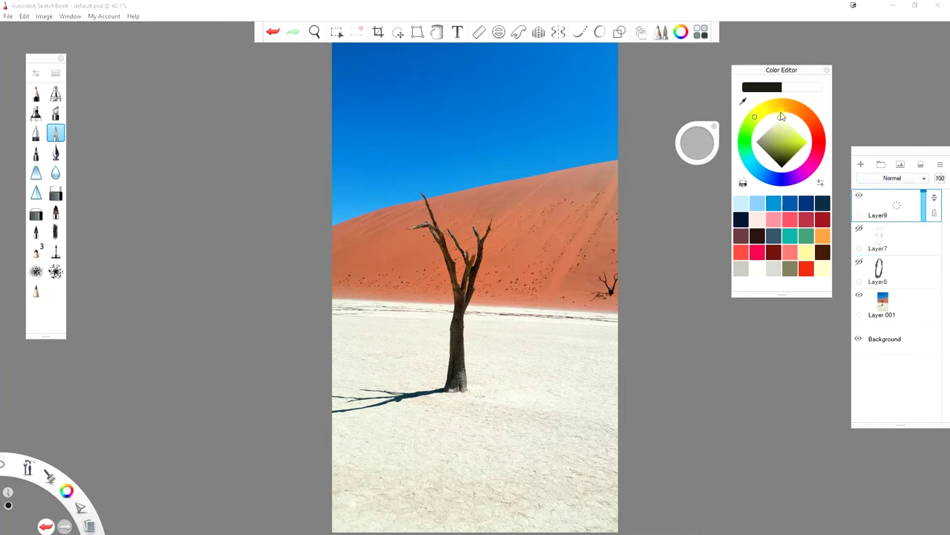
Sketch a small white face with two round eyes and an open mouth on the tree trunk
{"action": "key", "text": "e"}
{"action": "key", "text": "space"}
{"action": "left_click_drag", "start_coordinate": [454, 325], "coordinate": [436, 357]}
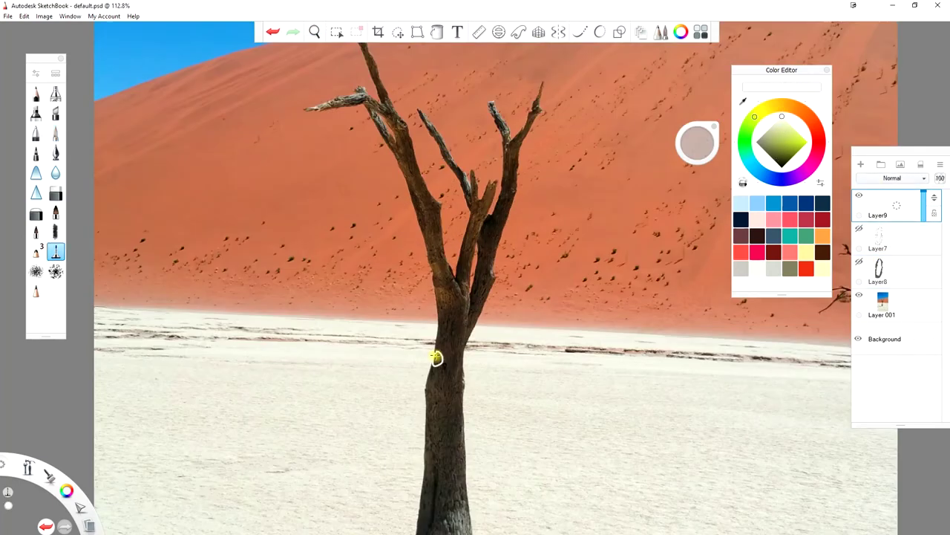
{"action": "key", "text": "Home"}
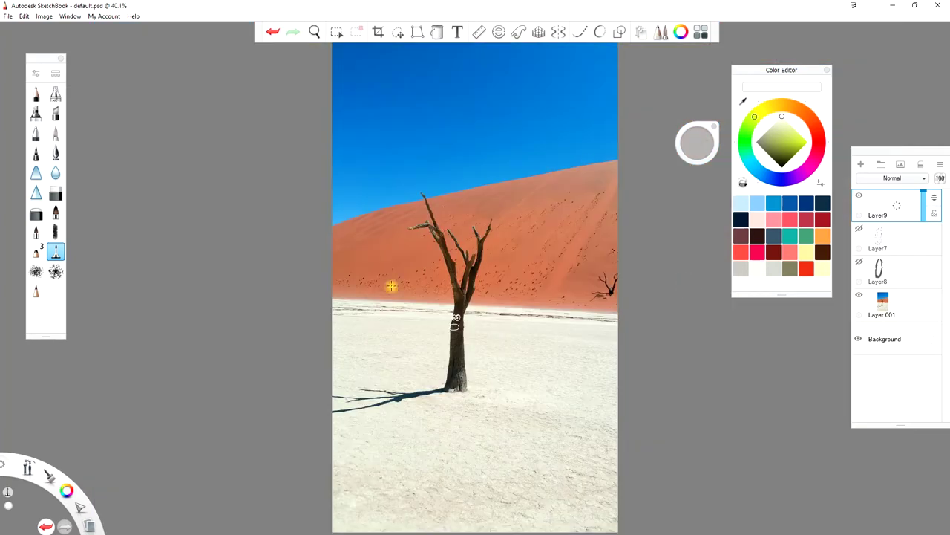
Sketch white wind arcs above the dune ridge and dust-cloud loops along the base of the dune
{"action": "left_click_drag", "start_coordinate": [604, 275], "coordinate": [518, 316]}
{"action": "left_click_drag", "start_coordinate": [531, 208], "coordinate": [574, 165]}
{"action": "left_click_drag", "start_coordinate": [475, 208], "coordinate": [542, 153]}
{"action": "left_click_drag", "start_coordinate": [370, 239], "coordinate": [488, 158]}
{"action": "mouse_move", "coordinate": [496, 260]}
{"action": "left_mouse_down"}
{"action": "mouse_move", "coordinate": [549, 312]}
{"action": "mouse_move", "coordinate": [539, 309]}
{"action": "left_mouse_up"}
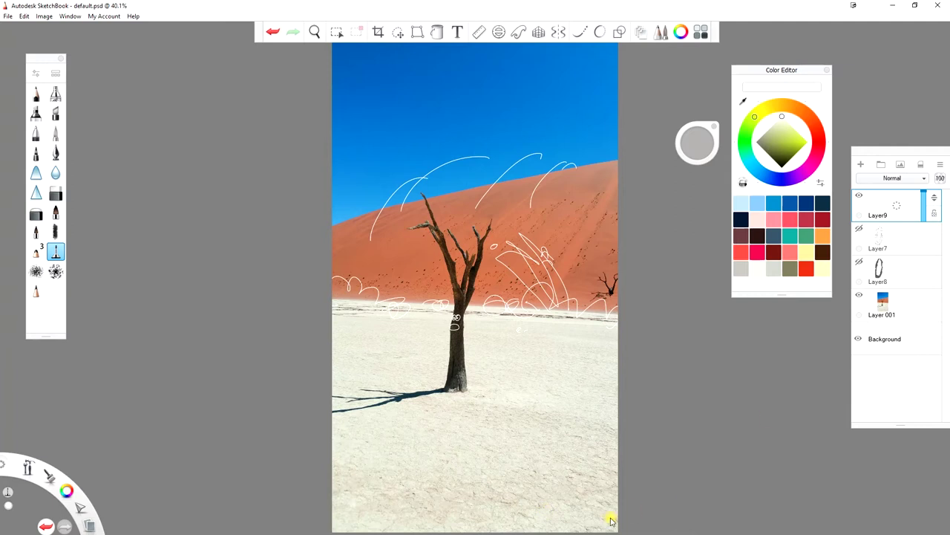
{"action": "left_click_drag", "start_coordinate": [458, 318], "coordinate": [429, 391]}
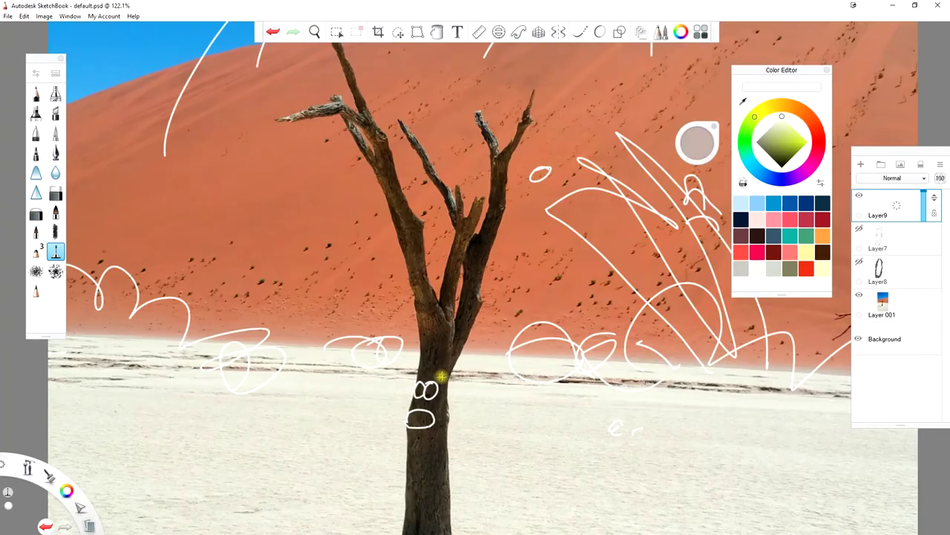
{"action": "key", "text": "Home"}
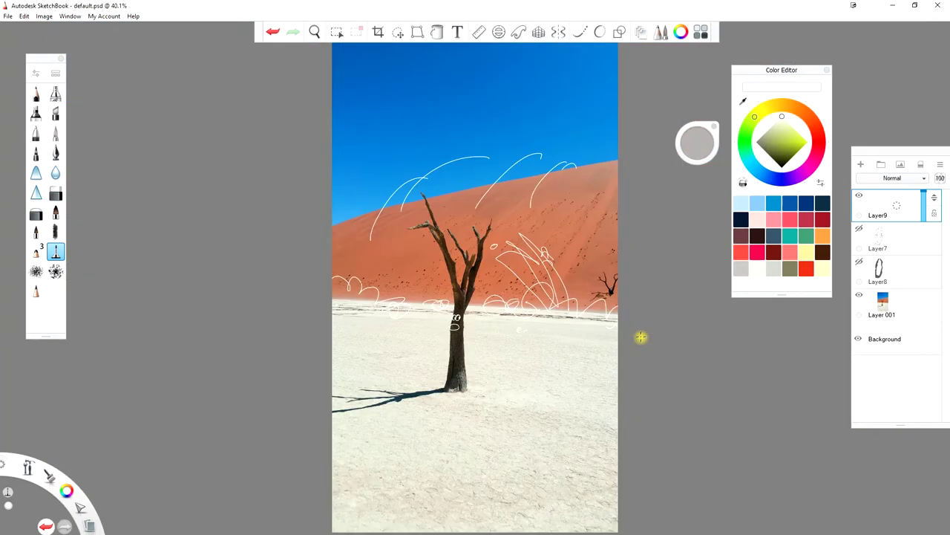
Add a new layer directly beneath Layer9 and sample the sand colour of the dune for painting
{"action": "left_click", "coordinate": [863, 167]}
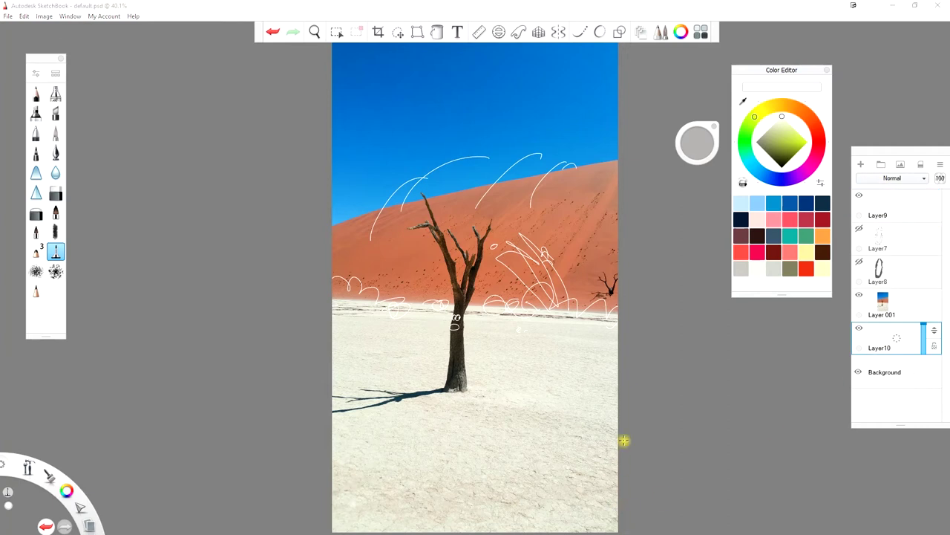
{"action": "left_click", "coordinate": [515, 290], "text": "alt"}
{"action": "left_click_drag", "start_coordinate": [893, 329], "coordinate": [891, 238]}
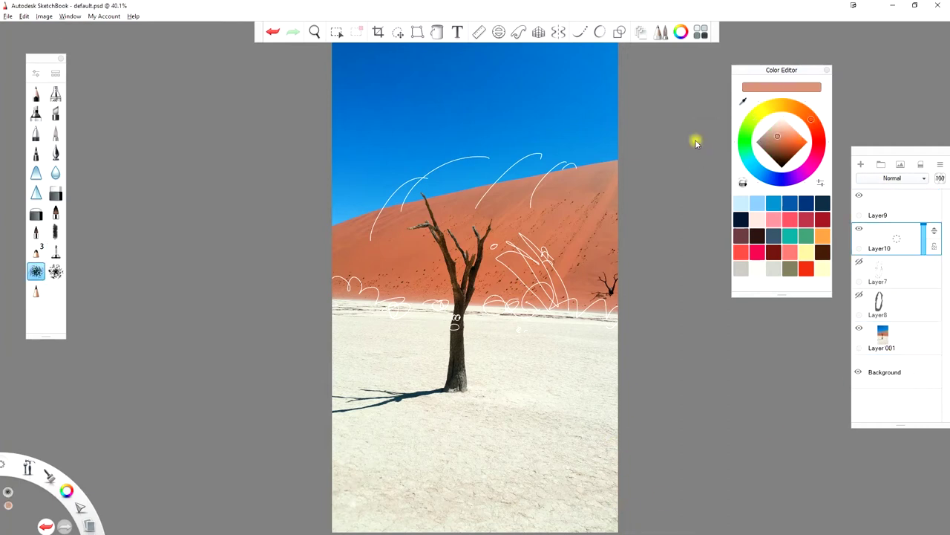
Paint sand-coloured dust clouds along the dune's ridge and base on Layer10, and hide the Layer9 sketch
{"action": "left_click", "coordinate": [698, 146]}
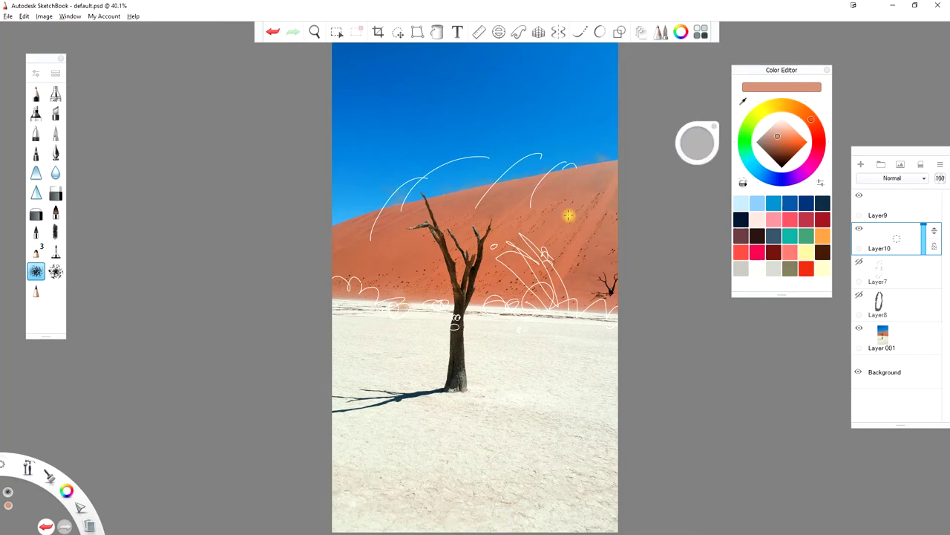
{"action": "left_click_drag", "start_coordinate": [696, 144], "coordinate": [694, 142]}
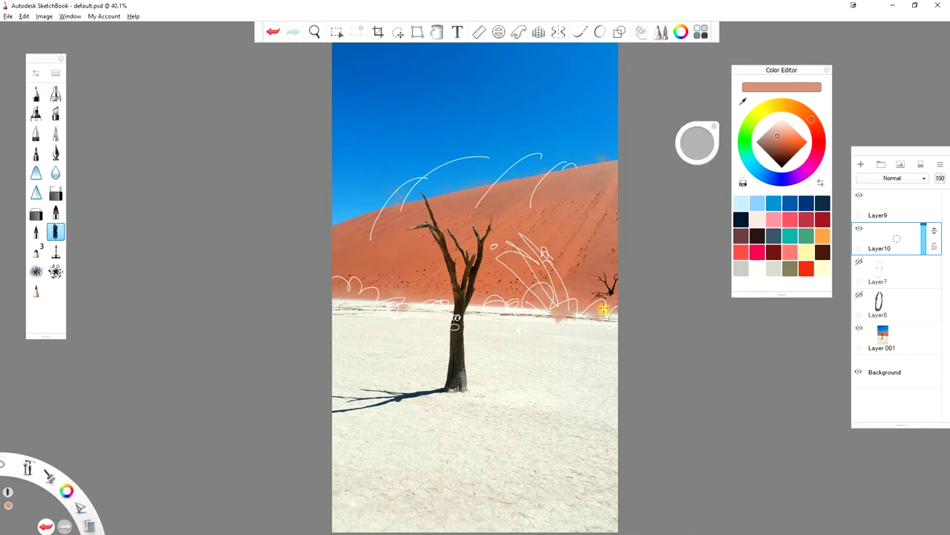
{"action": "mouse_move", "coordinate": [525, 301]}
{"action": "left_mouse_down"}
{"action": "mouse_move", "coordinate": [371, 294]}
{"action": "mouse_move", "coordinate": [400, 286]}
{"action": "left_mouse_up"}
{"action": "left_click", "coordinate": [859, 194]}
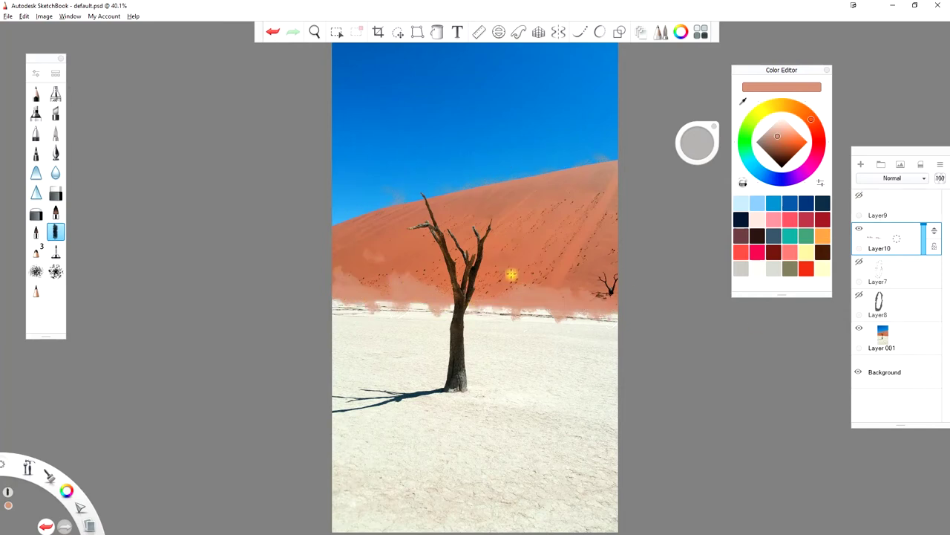
Paint more dust on the dune slope beside the tree using a darker brownish sand shade
{"action": "left_click", "coordinate": [772, 143]}
{"action": "left_click_drag", "start_coordinate": [696, 145], "coordinate": [696, 142]}
{"action": "left_click", "coordinate": [515, 292]}
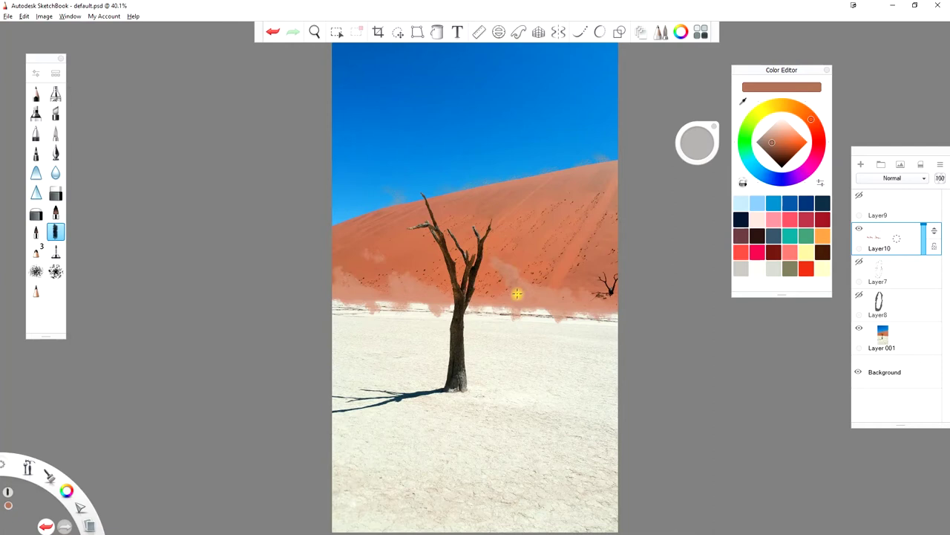
{"action": "mouse_move", "coordinate": [747, 96]}
{"action": "left_mouse_down"}
{"action": "mouse_move", "coordinate": [502, 257]}
{"action": "mouse_move", "coordinate": [537, 268]}
{"action": "mouse_move", "coordinate": [500, 248]}
{"action": "mouse_move", "coordinate": [539, 268]}
{"action": "left_mouse_up"}
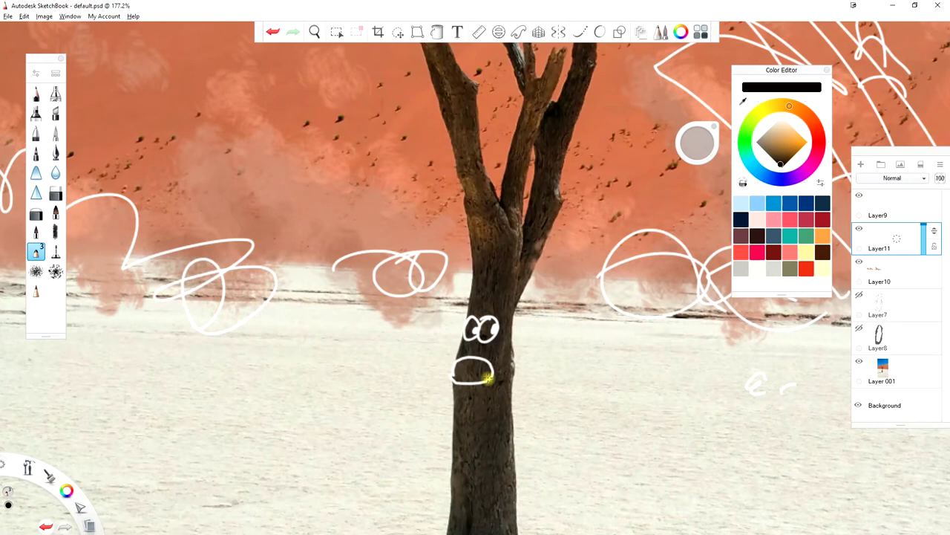
Paint solid black eyes and an open black mouth over the sketched face on the trunk, on Layer11
{"action": "left_click_drag", "start_coordinate": [471, 371], "coordinate": [467, 369]}
{"action": "left_click_drag", "start_coordinate": [490, 325], "coordinate": [479, 381]}
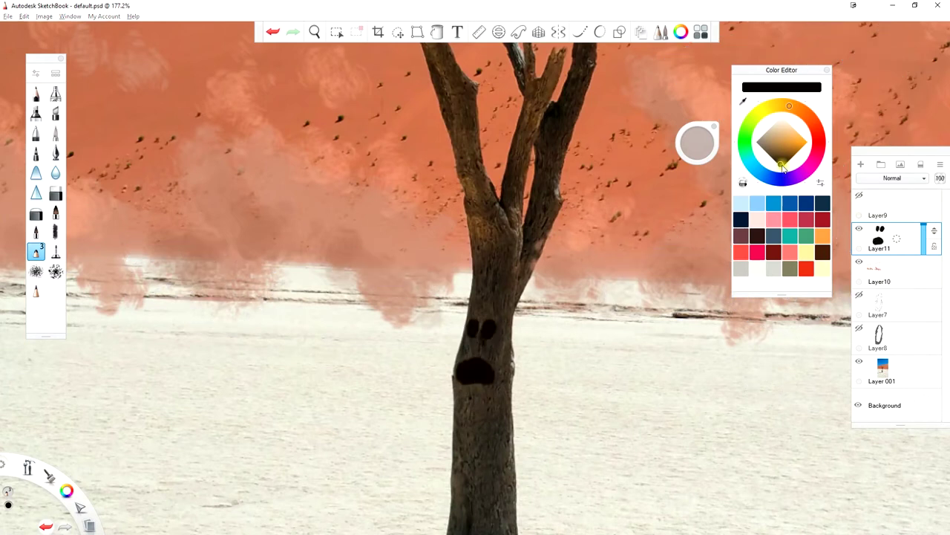
{"action": "key", "text": "ctrl+z"}
Paint a thin tan highlight along the outer left edge of the black mouth
{"action": "scroll", "coordinate": [477, 381], "scroll_direction": "up", "scroll_amount": 5}
{"action": "mouse_move", "coordinate": [698, 142]}
{"action": "left_mouse_down"}
{"action": "mouse_move", "coordinate": [698, 134]}
{"action": "mouse_move", "coordinate": [704, 141]}
{"action": "left_mouse_up"}
{"action": "left_click_drag", "start_coordinate": [454, 341], "coordinate": [445, 373]}
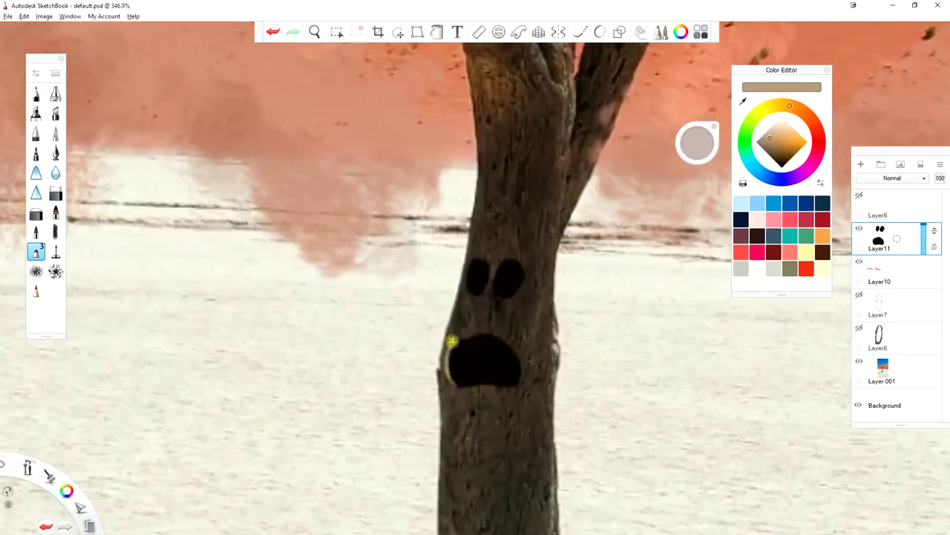
Paint the two black eyes pale yellow with soft shading, leaving dark rims around them
{"action": "key", "text": "Home"}
{"action": "key", "text": "Home"}
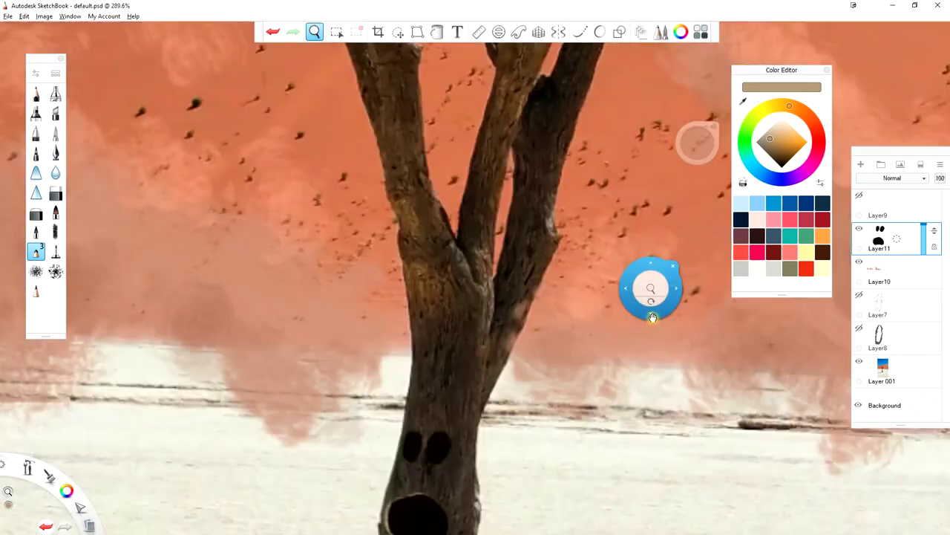
{"action": "left_click_drag", "start_coordinate": [698, 143], "coordinate": [691, 146]}
{"action": "left_click_drag", "start_coordinate": [452, 291], "coordinate": [454, 297]}
{"action": "left_click_drag", "start_coordinate": [472, 285], "coordinate": [483, 301]}
{"action": "mouse_move", "coordinate": [696, 143]}
{"action": "left_mouse_down"}
{"action": "mouse_move", "coordinate": [787, 135]}
{"action": "mouse_move", "coordinate": [702, 141]}
{"action": "left_mouse_up"}
{"action": "mouse_move", "coordinate": [450, 286]}
{"action": "left_mouse_down"}
{"action": "mouse_move", "coordinate": [456, 297]}
{"action": "mouse_move", "coordinate": [487, 291]}
{"action": "mouse_move", "coordinate": [482, 298]}
{"action": "left_mouse_up"}
{"action": "left_click_drag", "start_coordinate": [698, 142], "coordinate": [696, 144]}
{"action": "left_click_drag", "start_coordinate": [479, 296], "coordinate": [496, 292]}
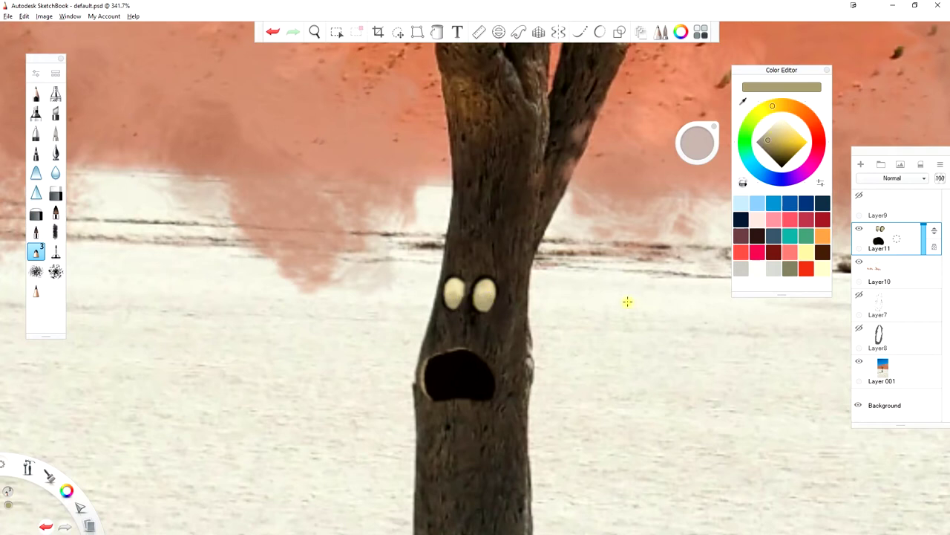
Paint blue irises along one side of both yellow eyes and add small black pupils on Layer11
{"action": "left_click_drag", "start_coordinate": [697, 143], "coordinate": [681, 201]}
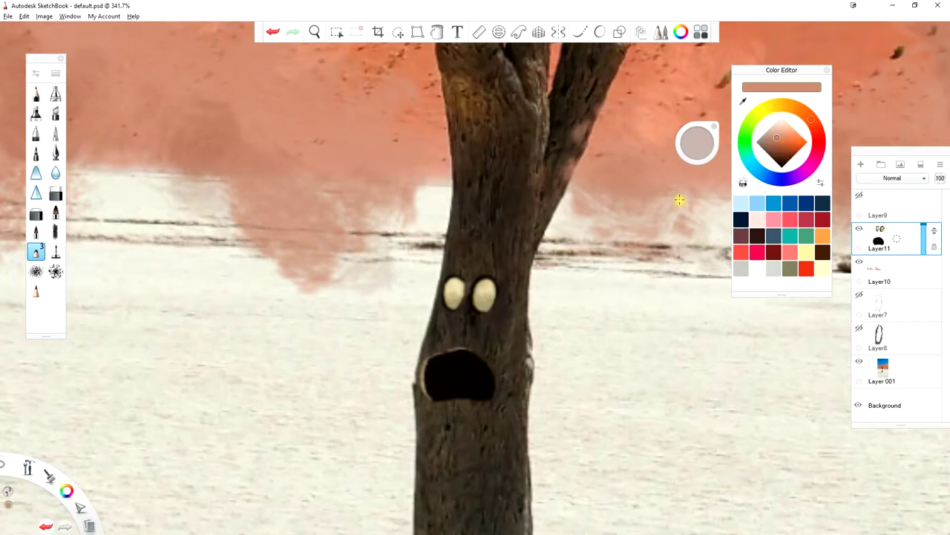
{"action": "left_click", "coordinate": [778, 141]}
{"action": "left_click_drag", "start_coordinate": [698, 143], "coordinate": [696, 144]}
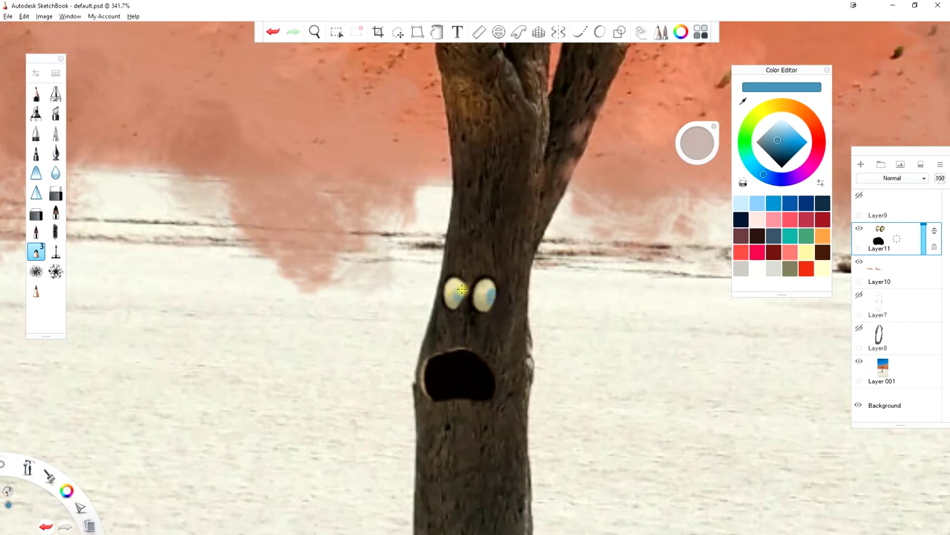
{"action": "left_click_drag", "start_coordinate": [698, 143], "coordinate": [696, 185]}
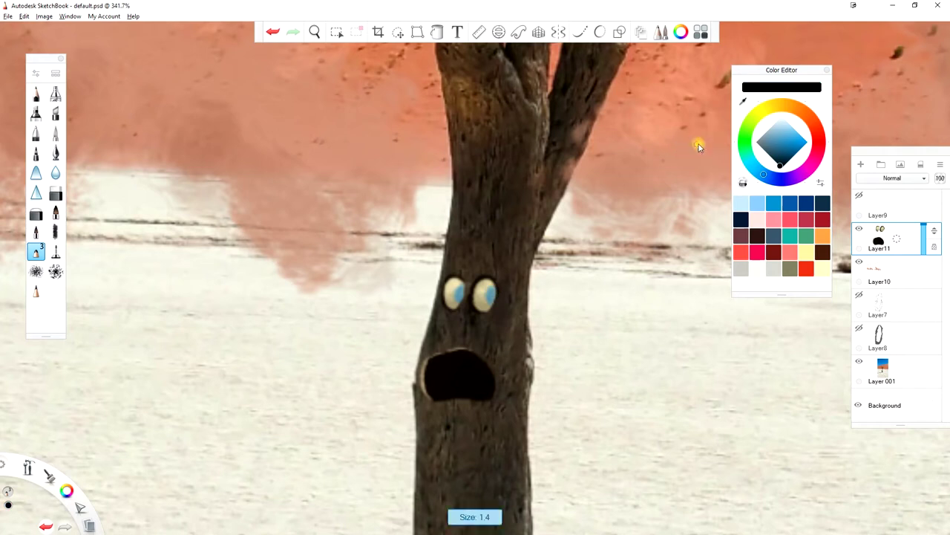
{"action": "left_click", "coordinate": [492, 294]}
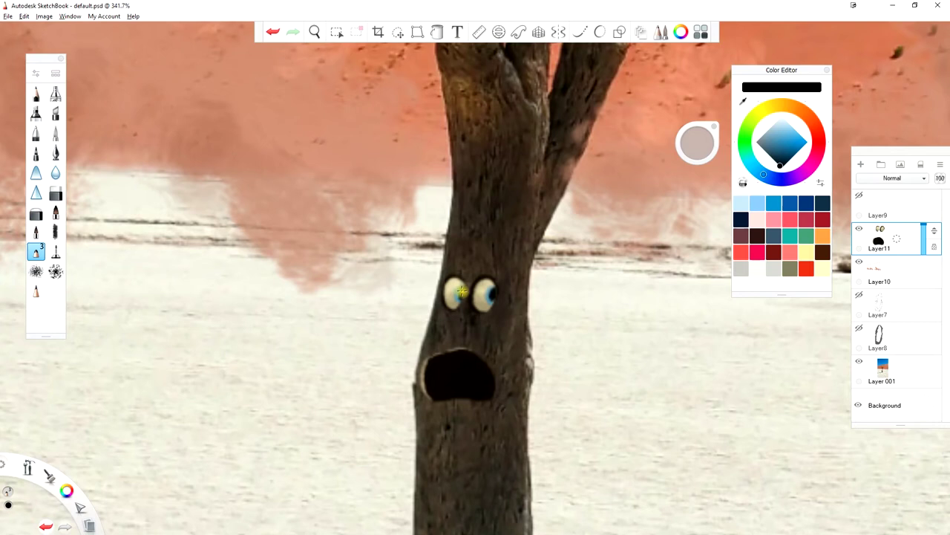
Refine both irises with muted blue shading and pale blue highlights around the pupils
{"action": "key", "text": "Home"}
{"action": "mouse_move", "coordinate": [525, 232]}
{"action": "left_mouse_down"}
{"action": "mouse_move", "coordinate": [513, 409]}
{"action": "mouse_move", "coordinate": [569, 218]}
{"action": "left_mouse_up"}
{"action": "left_click_drag", "start_coordinate": [696, 143], "coordinate": [696, 127]}
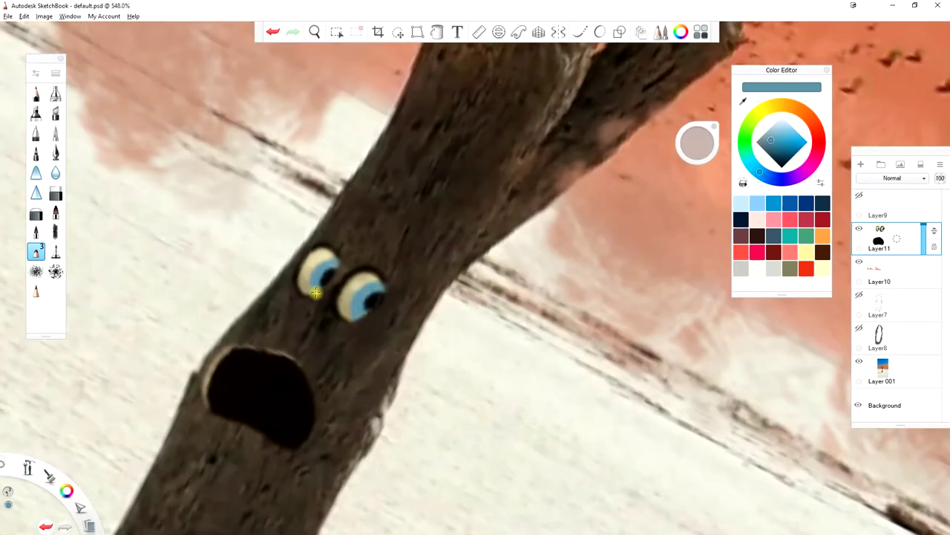
{"action": "left_click", "coordinate": [377, 289]}
{"action": "left_click", "coordinate": [331, 268]}
{"action": "key", "text": "Home"}
{"action": "mouse_move", "coordinate": [817, 405]}
{"action": "left_mouse_down"}
{"action": "mouse_move", "coordinate": [659, 190]}
{"action": "mouse_move", "coordinate": [475, 349]}
{"action": "left_mouse_up"}
{"action": "left_click", "coordinate": [475, 349]}
{"action": "left_click", "coordinate": [425, 356]}
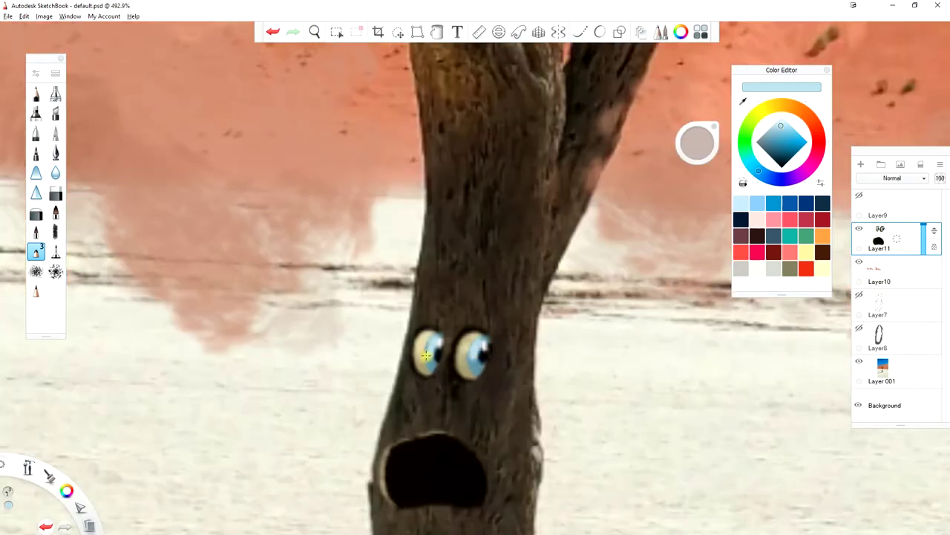
Touch up the pupils and dark details of both eyes with black
{"action": "key", "text": "Home"}
{"action": "mouse_move", "coordinate": [493, 303]}
{"action": "left_mouse_down"}
{"action": "mouse_move", "coordinate": [527, 435]}
{"action": "mouse_move", "coordinate": [323, 332]}
{"action": "left_mouse_up"}
{"action": "left_click", "coordinate": [323, 332]}
{"action": "left_click", "coordinate": [283, 338]}
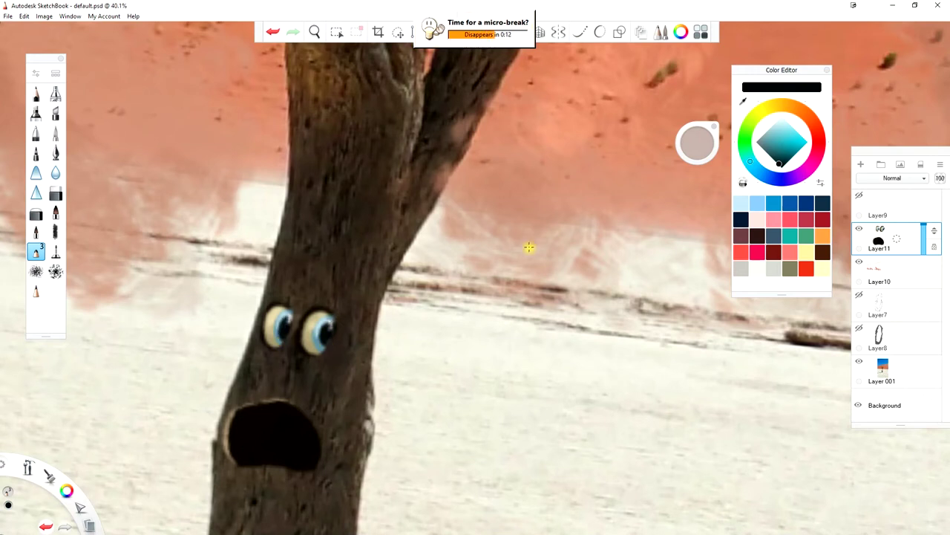
{"action": "key", "text": "Home"}
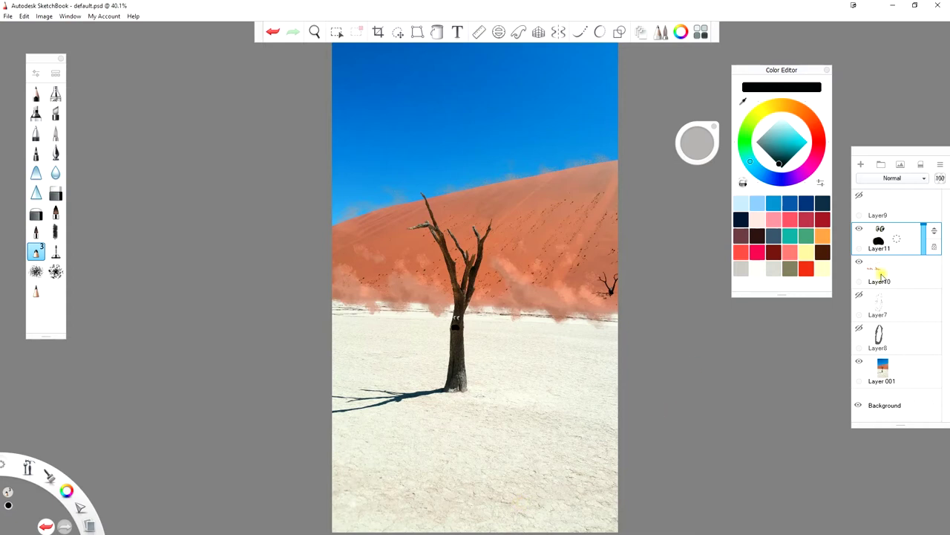
Add a new layer beneath the Layer10 dust and set its blend mode to Multiply
{"action": "left_click", "coordinate": [860, 164]}
{"action": "left_click", "coordinate": [892, 178]}
{"action": "left_click", "coordinate": [880, 211]}
Paint a thin dark grey shadow band along the base of the dune on the Multiply layer
{"action": "left_click", "coordinate": [56, 232]}
{"action": "left_click", "coordinate": [762, 135]}
{"action": "left_click_drag", "start_coordinate": [696, 141], "coordinate": [693, 148]}
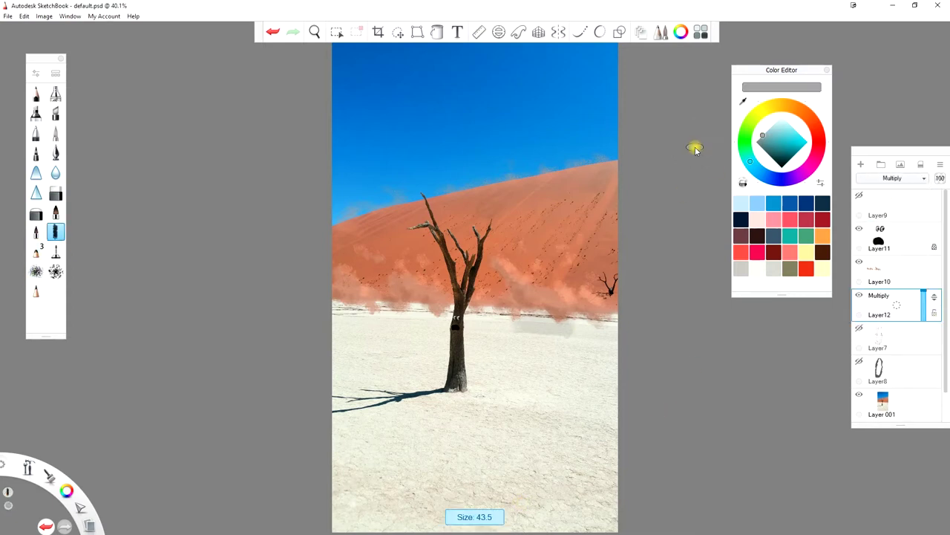
{"action": "mouse_move", "coordinate": [439, 313]}
{"action": "left_mouse_down"}
{"action": "mouse_move", "coordinate": [416, 306]}
{"action": "mouse_move", "coordinate": [456, 310]}
{"action": "left_mouse_up"}
{"action": "key", "text": "ctrl+z"}
{"action": "left_click", "coordinate": [767, 151]}
{"action": "mouse_move", "coordinate": [519, 313]}
{"action": "left_mouse_down"}
{"action": "mouse_move", "coordinate": [615, 318]}
{"action": "mouse_move", "coordinate": [361, 297]}
{"action": "mouse_move", "coordinate": [409, 314]}
{"action": "mouse_move", "coordinate": [494, 312]}
{"action": "mouse_move", "coordinate": [329, 303]}
{"action": "left_mouse_up"}
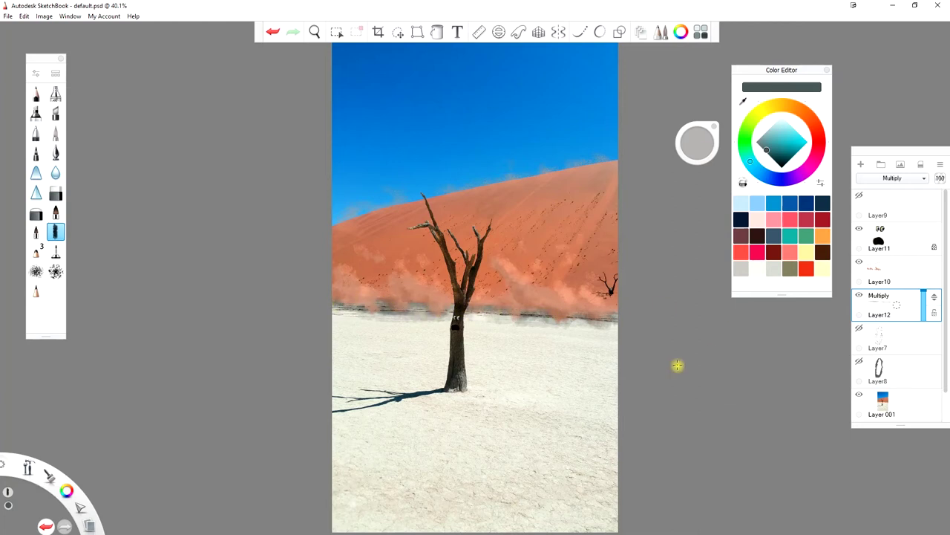
Paint softer grey shadow patches onto the pale ground just below the band, using brush size 29.2
{"action": "left_click", "coordinate": [622, 320], "text": "alt"}
{"action": "left_click", "coordinate": [689, 146]}
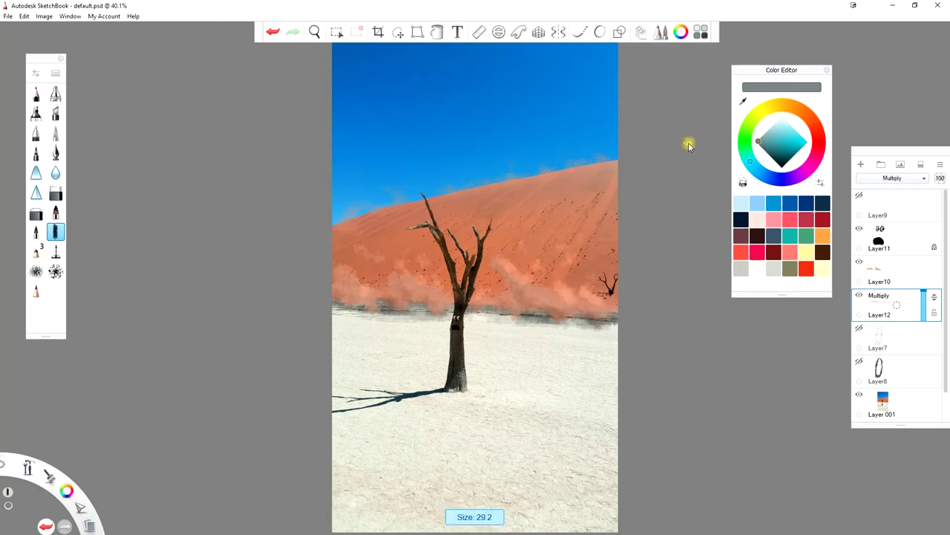
{"action": "left_click_drag", "start_coordinate": [468, 327], "coordinate": [369, 325]}
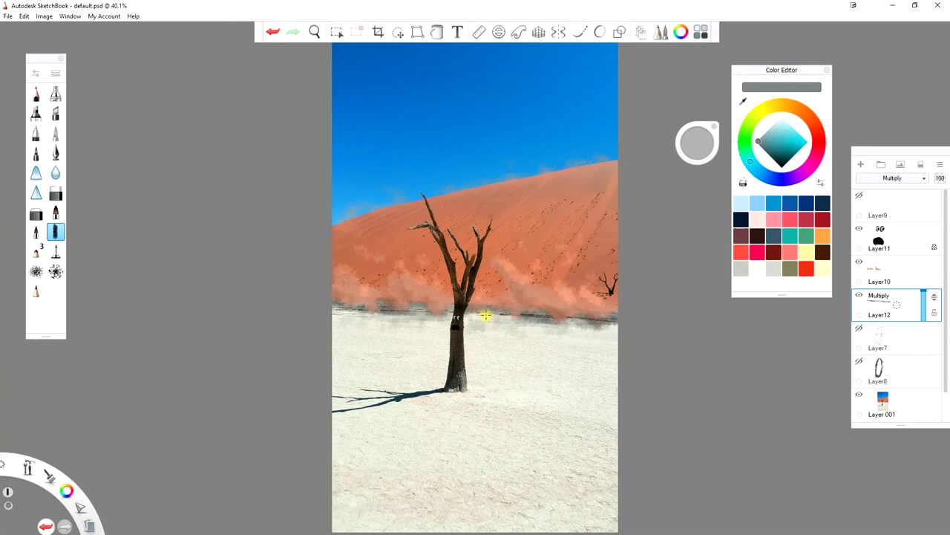
Hide the Layer10 dust and darken the shadow band along the dune base on Layer12
{"action": "left_click", "coordinate": [889, 272]}
{"action": "left_click", "coordinate": [859, 262]}
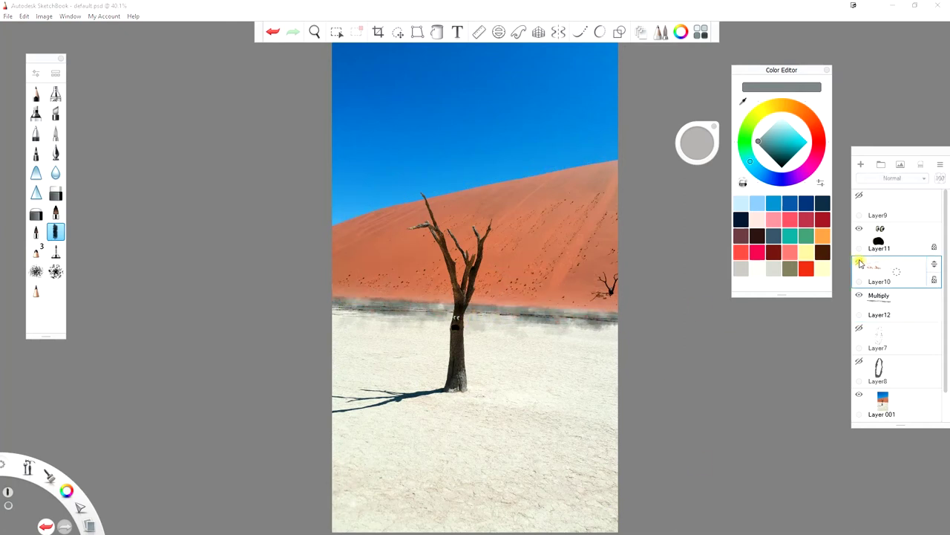
{"action": "left_click", "coordinate": [894, 305]}
{"action": "mouse_move", "coordinate": [691, 143]}
{"action": "left_mouse_down"}
{"action": "mouse_move", "coordinate": [691, 299]}
{"action": "mouse_move", "coordinate": [689, 151]}
{"action": "left_mouse_up"}
{"action": "mouse_move", "coordinate": [615, 313]}
{"action": "left_mouse_down"}
{"action": "mouse_move", "coordinate": [363, 303]}
{"action": "mouse_move", "coordinate": [524, 311]}
{"action": "mouse_move", "coordinate": [439, 312]}
{"action": "left_mouse_up"}
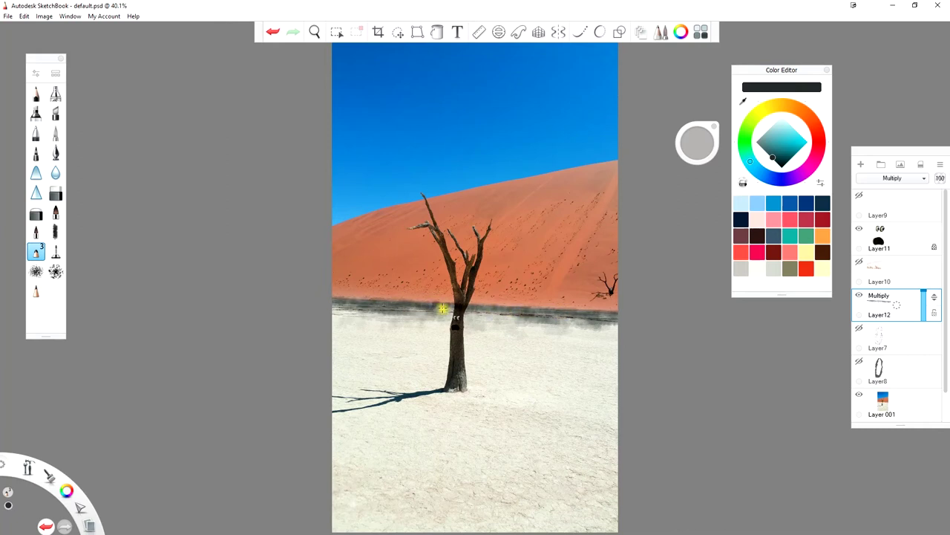
Show Layer10 again and paint reddish-brown dust over the shadow band on both sides of the tree
{"action": "left_click", "coordinate": [860, 262]}
{"action": "left_click", "coordinate": [891, 272]}
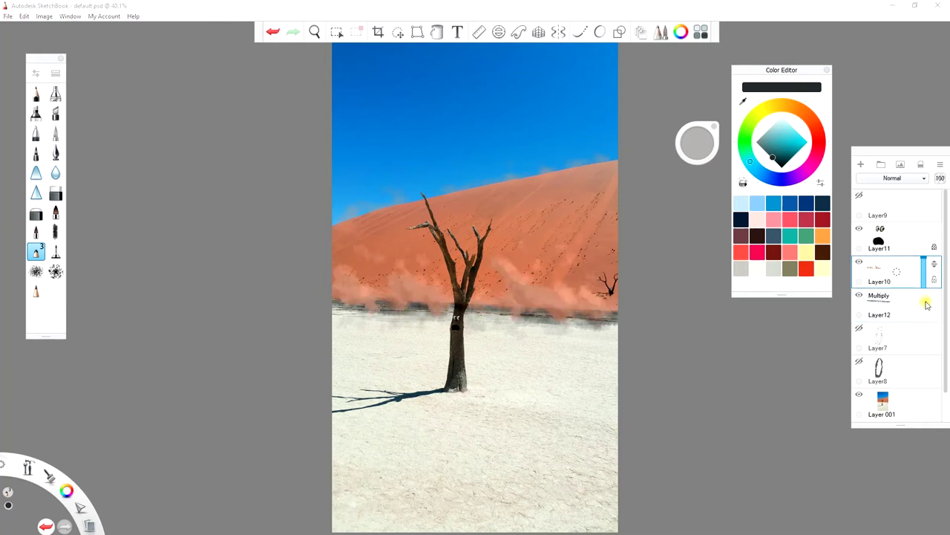
{"action": "left_click", "coordinate": [573, 260], "text": "alt"}
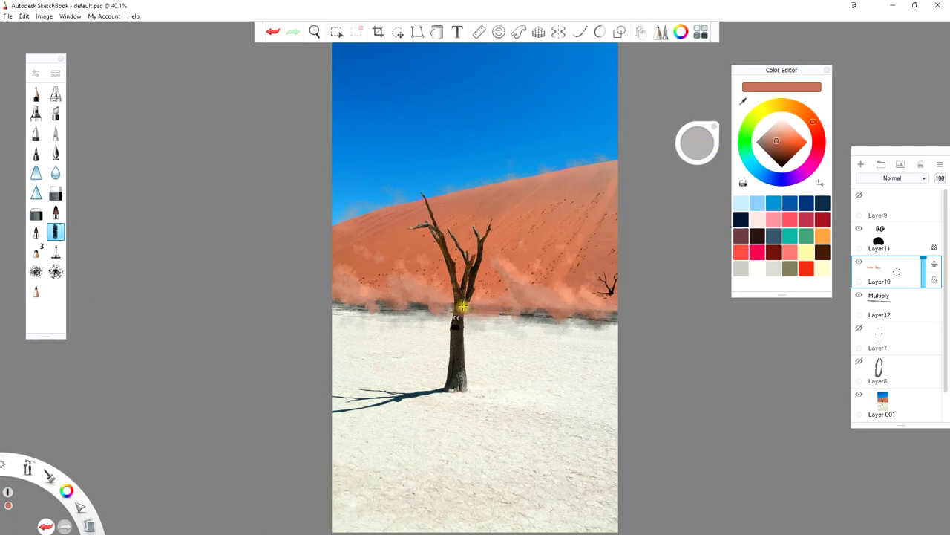
{"action": "left_click", "coordinate": [412, 309], "text": "alt"}
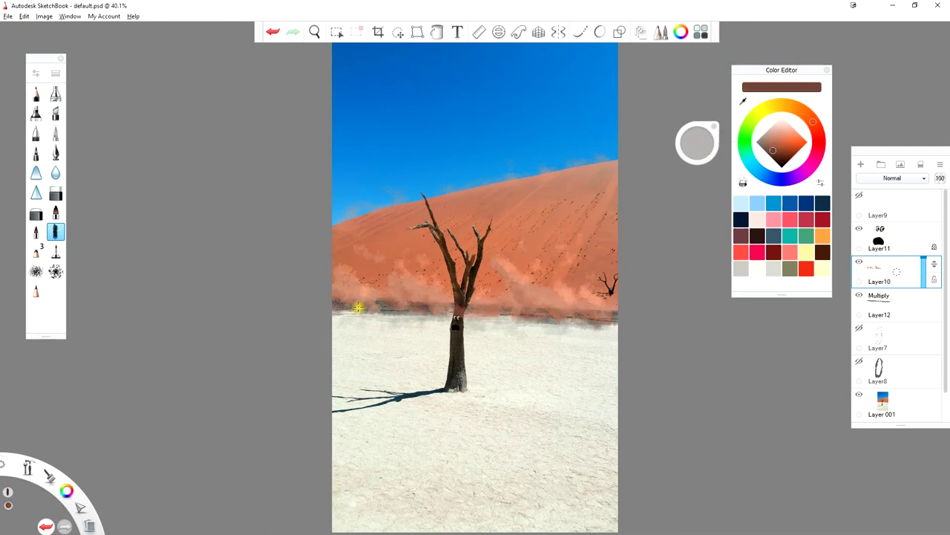
{"action": "left_click", "coordinate": [552, 286], "text": "alt"}
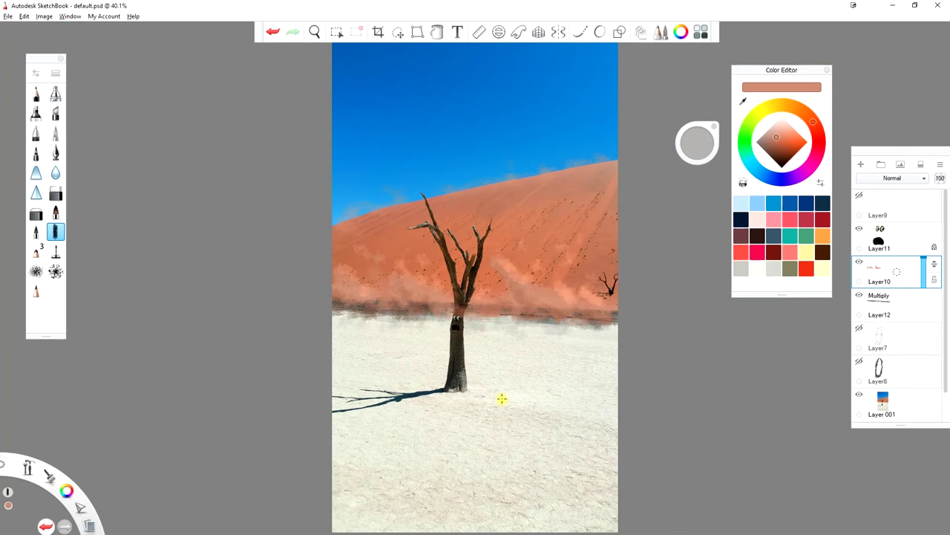
Paint lighter pink dust puffs up the dune slope around the branches and beside the small distant tree
{"action": "left_click", "coordinate": [409, 281], "text": "alt"}
{"action": "left_click_drag", "start_coordinate": [698, 146], "coordinate": [700, 139]}
{"action": "left_click", "coordinate": [498, 245], "text": "alt"}
{"action": "left_click", "coordinate": [473, 247], "text": "alt"}
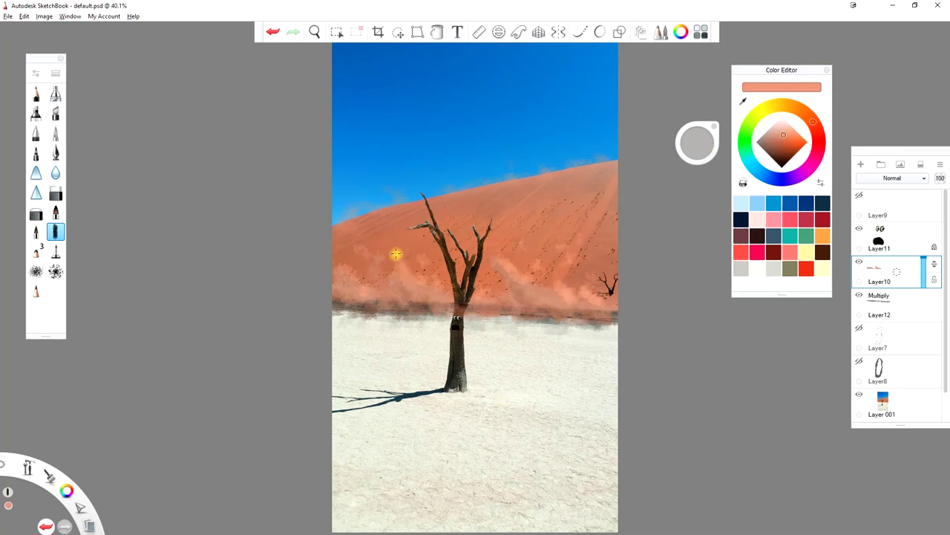
{"action": "left_click", "coordinate": [542, 206], "text": "alt"}
{"action": "mouse_move", "coordinate": [565, 248]}
{"action": "left_mouse_down"}
{"action": "mouse_move", "coordinate": [562, 267]}
{"action": "mouse_move", "coordinate": [605, 296]}
{"action": "left_mouse_up"}
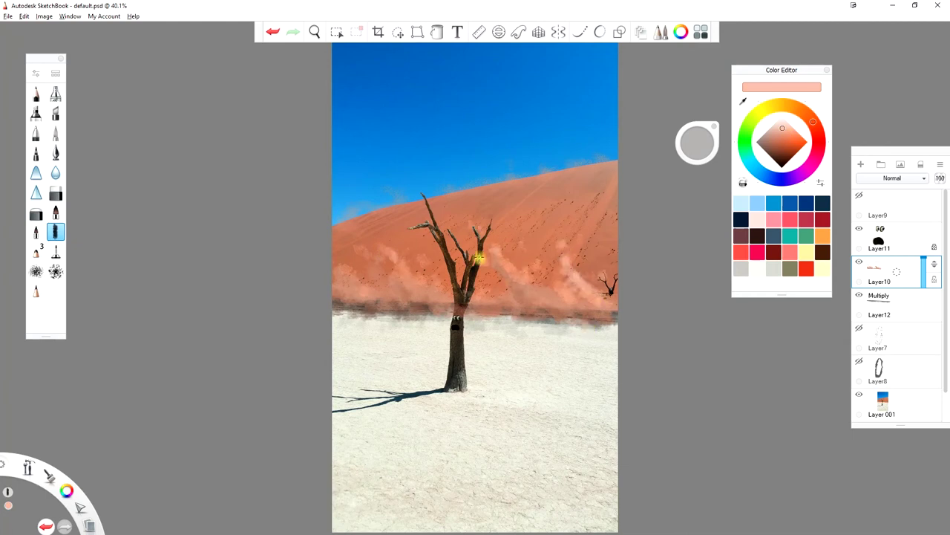
Erase stray dust from the tree's branches and trunk on Layer10
{"action": "key", "text": "space"}
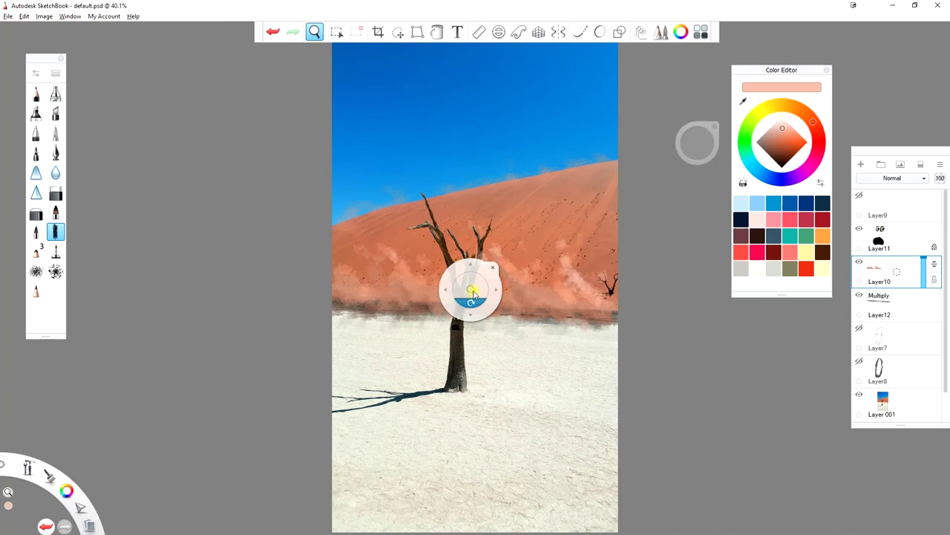
{"action": "left_click_drag", "start_coordinate": [456, 312], "coordinate": [419, 377]}
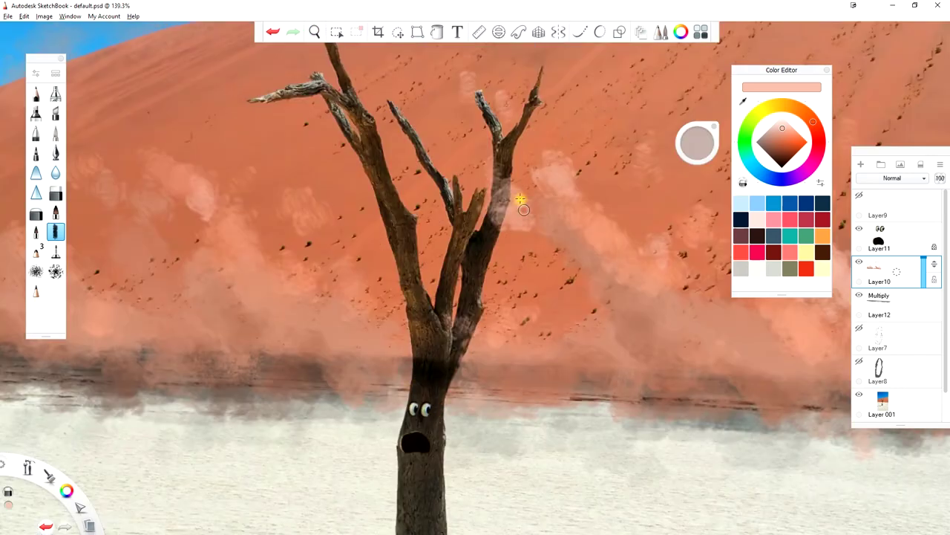
{"action": "key", "text": "Home"}
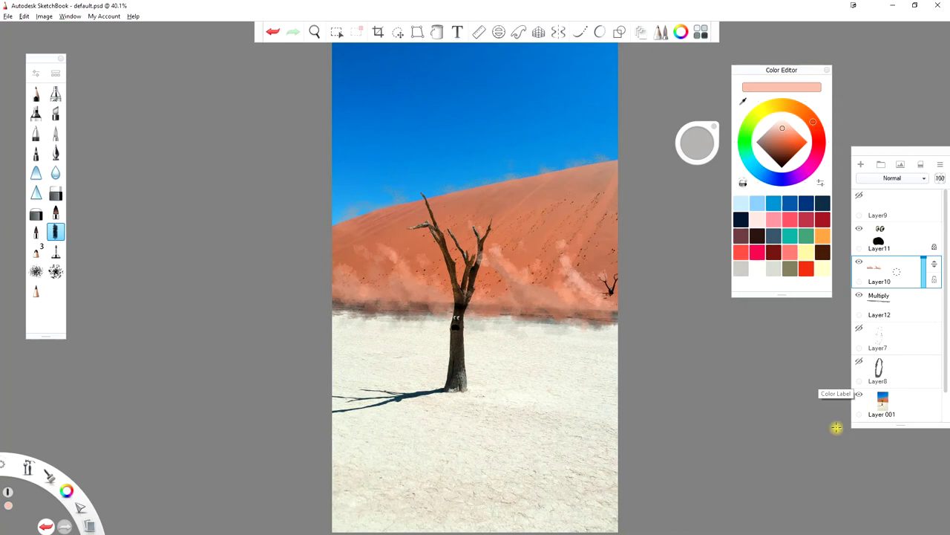
Check the Layer10 dust by toggling it, and erase the shadow overlapping the trunk above the eyes on Layer12
{"action": "left_click", "coordinate": [859, 261]}
{"action": "left_click", "coordinate": [859, 262]}
{"action": "left_click", "coordinate": [884, 305]}
{"action": "key", "text": "space"}
{"action": "left_click_drag", "start_coordinate": [867, 431], "coordinate": [577, 215]}
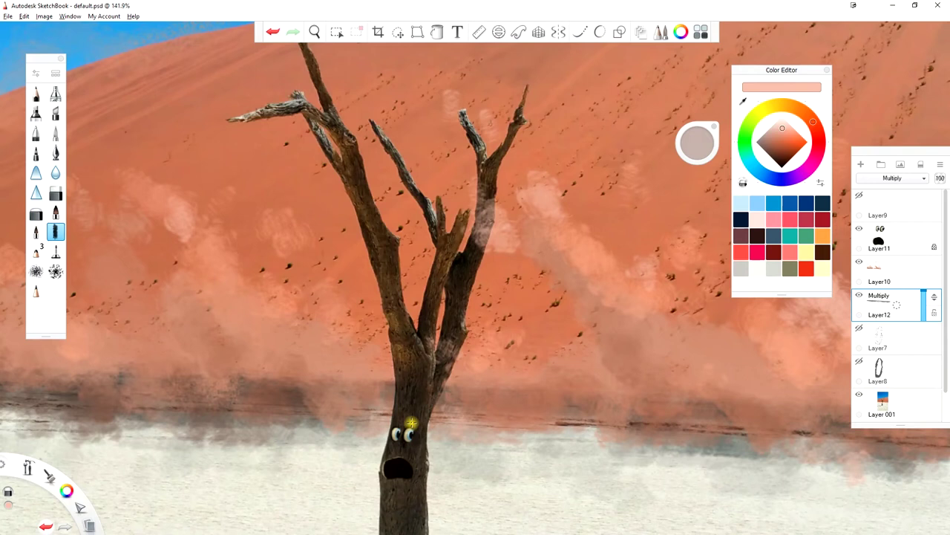
{"action": "key", "text": "Home"}
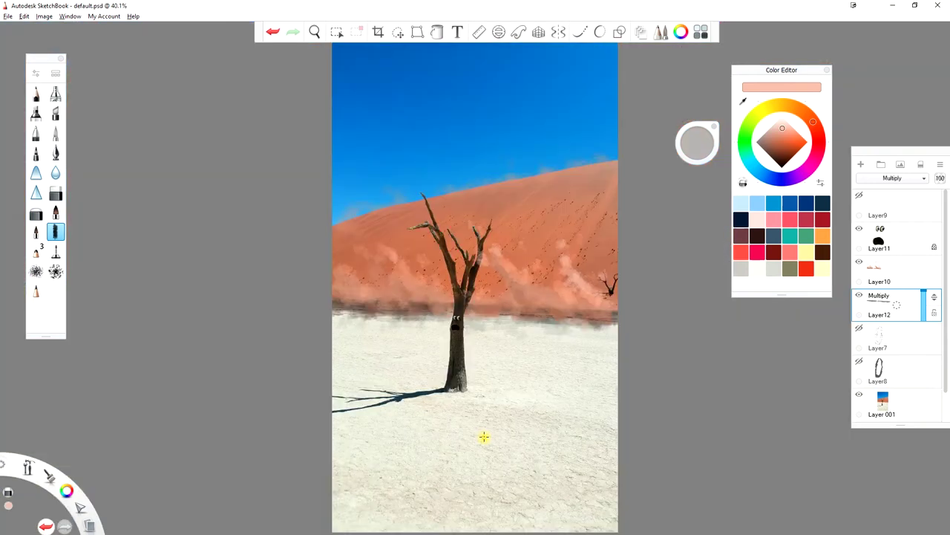
Erase the remaining dust covering the tree's forked branch on Layer10
{"action": "left_click", "coordinate": [498, 249], "text": "ctrl+alt"}
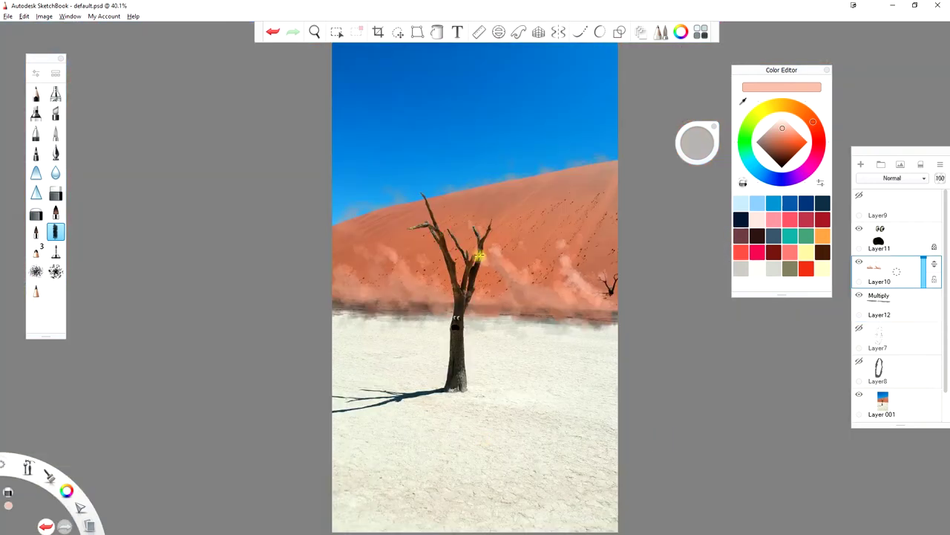
{"action": "scroll", "coordinate": [476, 263], "scroll_direction": "up", "scroll_amount": 4}
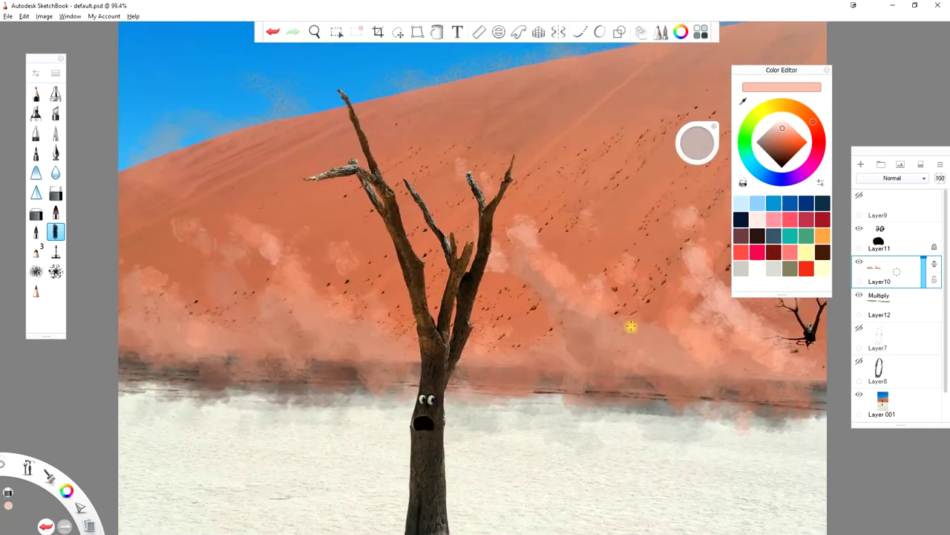
{"action": "key", "text": "Home"}
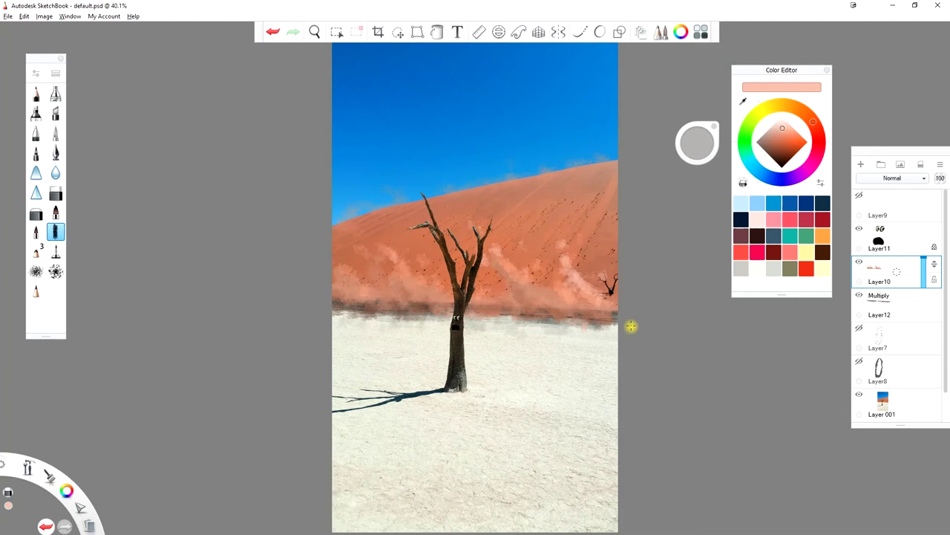
Add a new layer above Layer10 and try out light pink splatter and dust strokes on it
{"action": "key", "text": "ctrl+shift+n"}
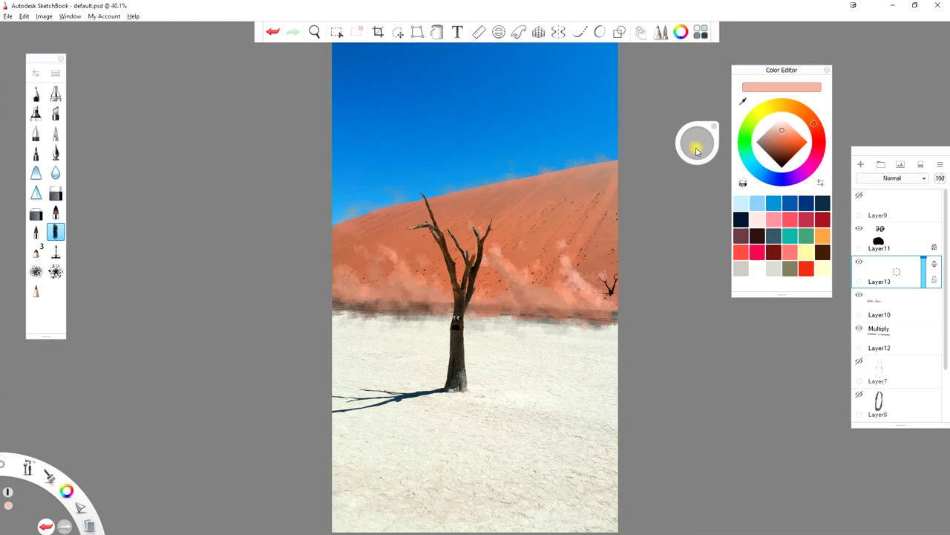
{"action": "key", "text": "b"}
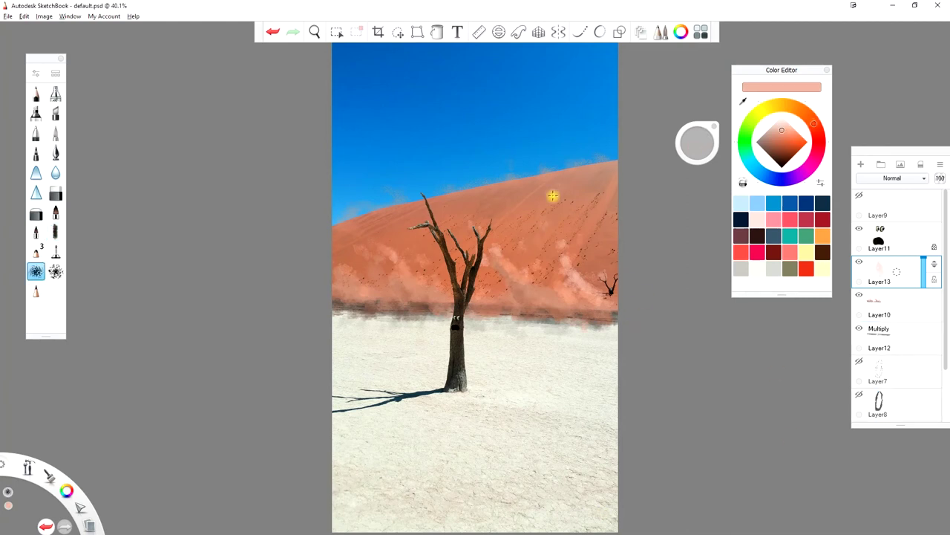
{"action": "key", "text": "b"}
{"action": "left_click_drag", "start_coordinate": [695, 142], "coordinate": [702, 146]}
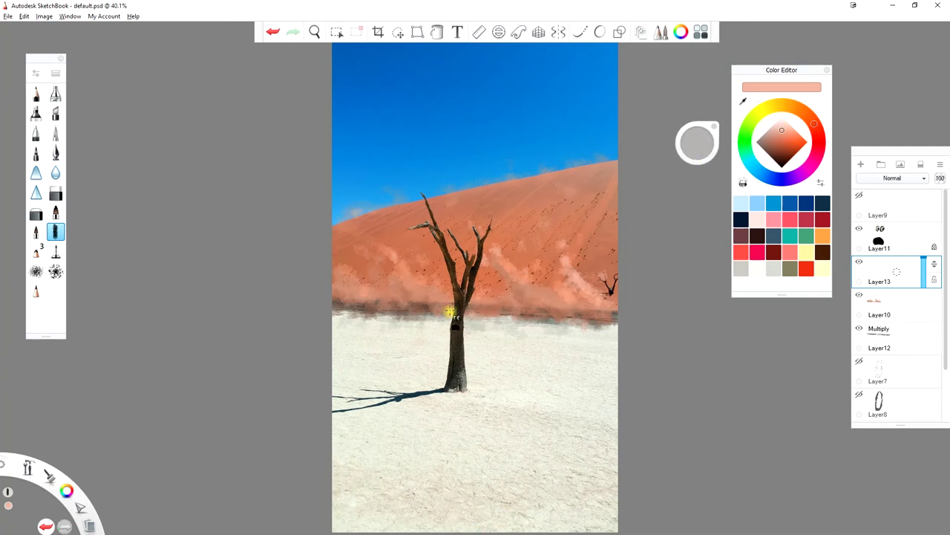
Pick a brownish sand color, duplicate the Layer10 dust layer and hide the original
{"action": "left_click", "coordinate": [891, 305]}
{"action": "left_click", "coordinate": [554, 263], "text": "alt"}
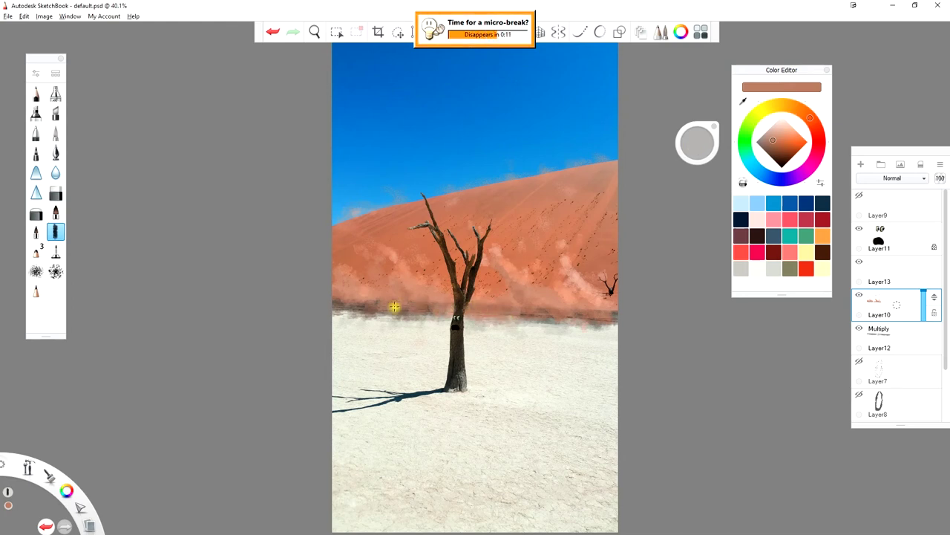
{"action": "left_click", "coordinate": [881, 303]}
{"action": "left_click", "coordinate": [895, 237]}
{"action": "left_click", "coordinate": [859, 328]}
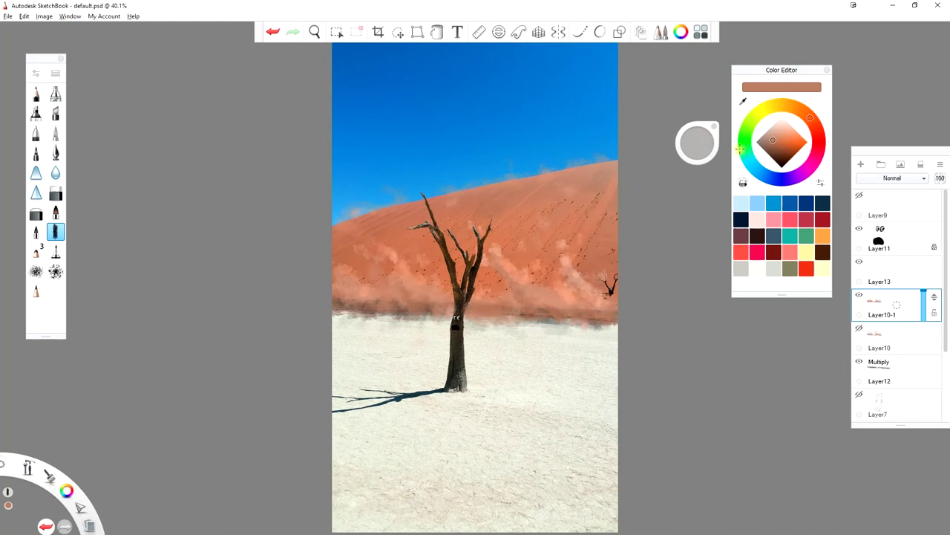
Paint brownish dust along the dune base on both sides of the trunk on Layer10-1
{"action": "left_click_drag", "start_coordinate": [696, 142], "coordinate": [693, 138]}
{"action": "left_click_drag", "start_coordinate": [520, 330], "coordinate": [597, 304]}
{"action": "left_click_drag", "start_coordinate": [453, 316], "coordinate": [351, 324]}
{"action": "left_click", "coordinate": [397, 293], "text": "alt"}
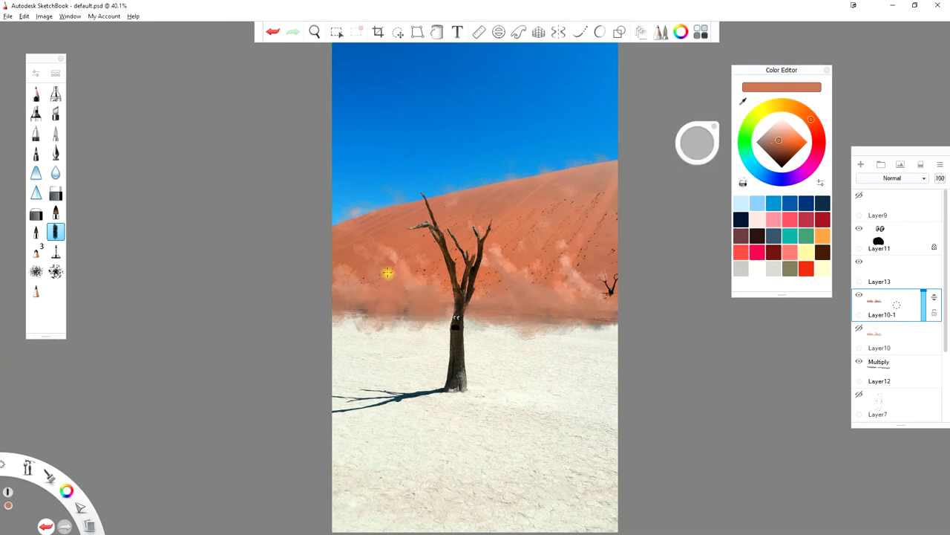
Thicken the dust along the dune base with orange-brown sand shades sampled from the picture
{"action": "left_click", "coordinate": [567, 305], "text": "alt"}
{"action": "left_click_drag", "start_coordinate": [691, 141], "coordinate": [694, 138]}
{"action": "left_click", "coordinate": [694, 142]}
{"action": "key", "text": "b"}
{"action": "key", "text": "b"}
{"action": "left_click", "coordinate": [388, 309], "text": "alt"}
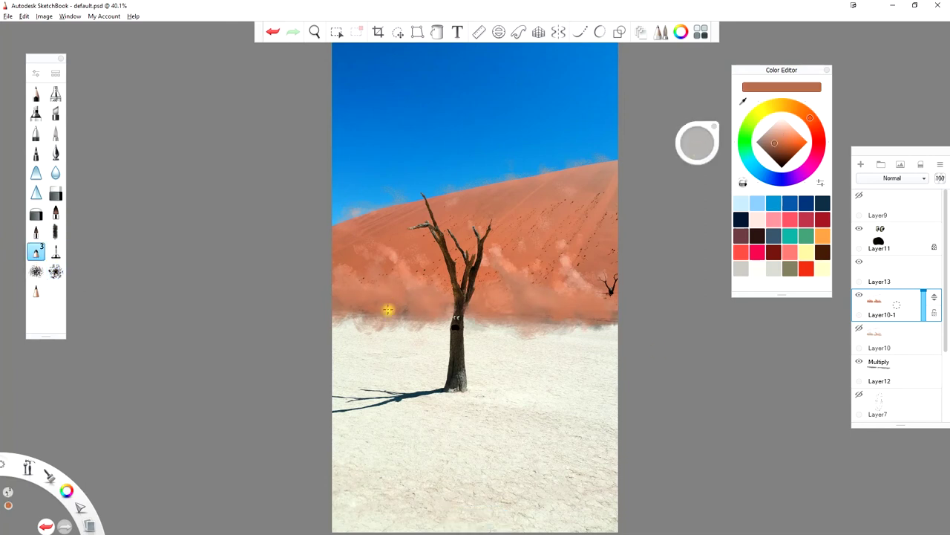
Extend the dust on Layer10-1 down over the pale ground on both sides of the trunk with sampled sand shades
{"action": "left_click_drag", "start_coordinate": [387, 309], "coordinate": [418, 320]}
{"action": "left_click_drag", "start_coordinate": [694, 141], "coordinate": [693, 141]}
{"action": "mouse_move", "coordinate": [461, 326]}
{"action": "left_mouse_down"}
{"action": "mouse_move", "coordinate": [497, 335]}
{"action": "mouse_move", "coordinate": [540, 317]}
{"action": "mouse_move", "coordinate": [614, 333]}
{"action": "mouse_move", "coordinate": [587, 338]}
{"action": "left_mouse_up"}
{"action": "left_click", "coordinate": [566, 296], "text": "alt"}
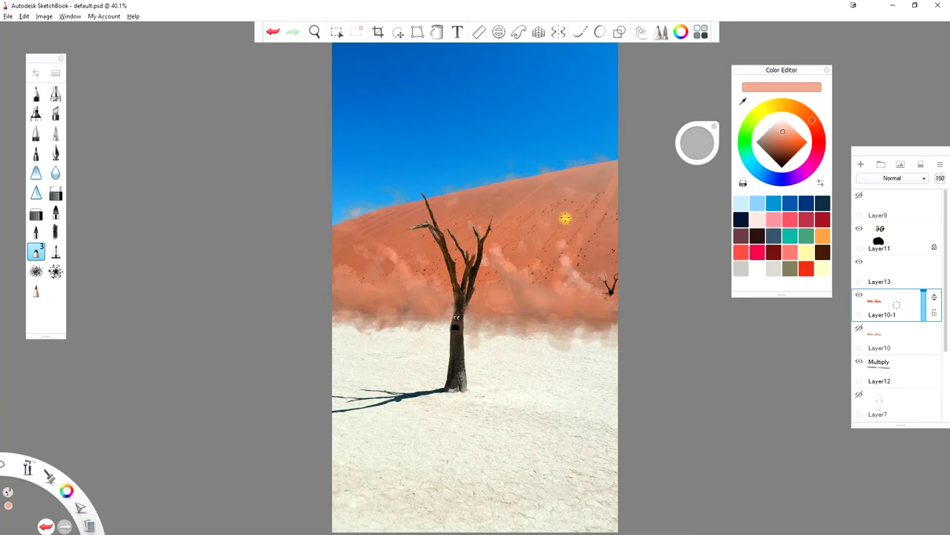
{"action": "left_click", "coordinate": [543, 301], "text": "alt"}
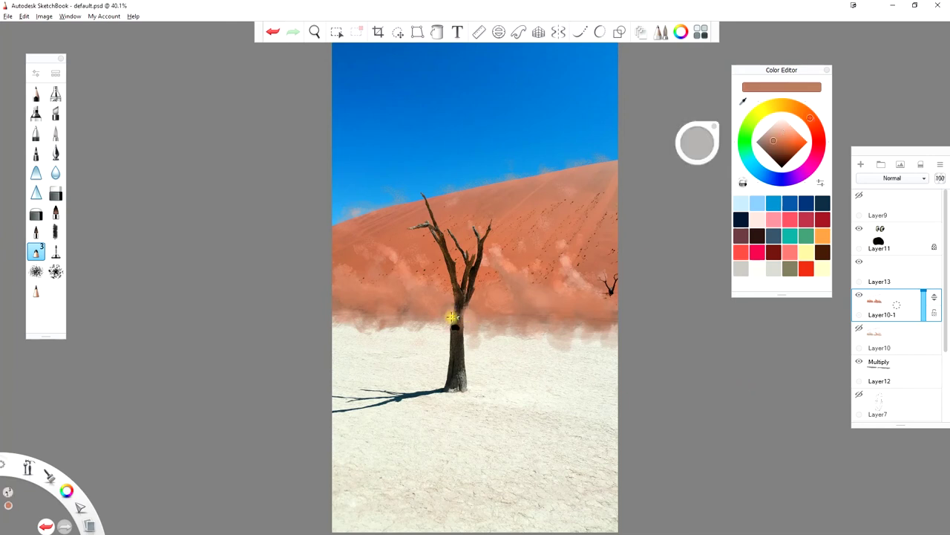
{"action": "left_click", "coordinate": [482, 328], "text": "alt"}
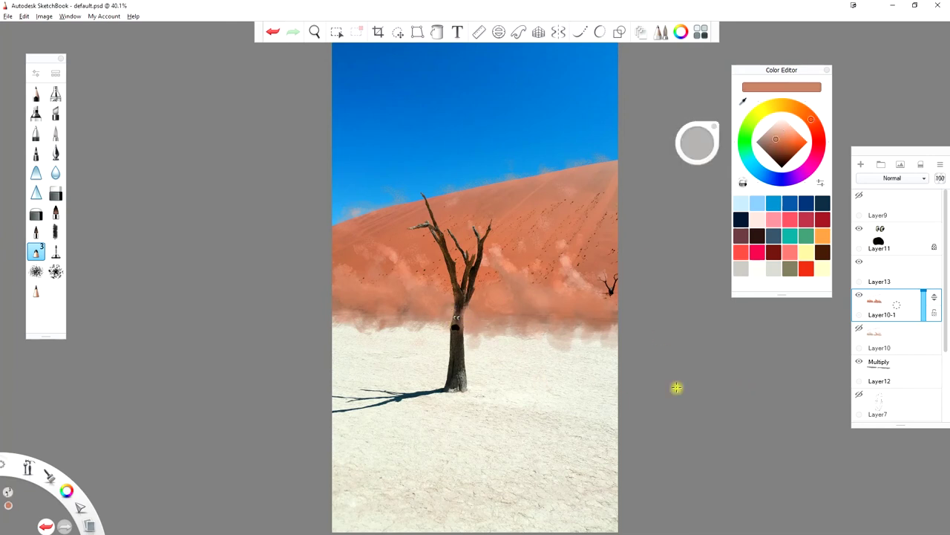
{"action": "left_click_drag", "start_coordinate": [361, 324], "coordinate": [401, 328]}
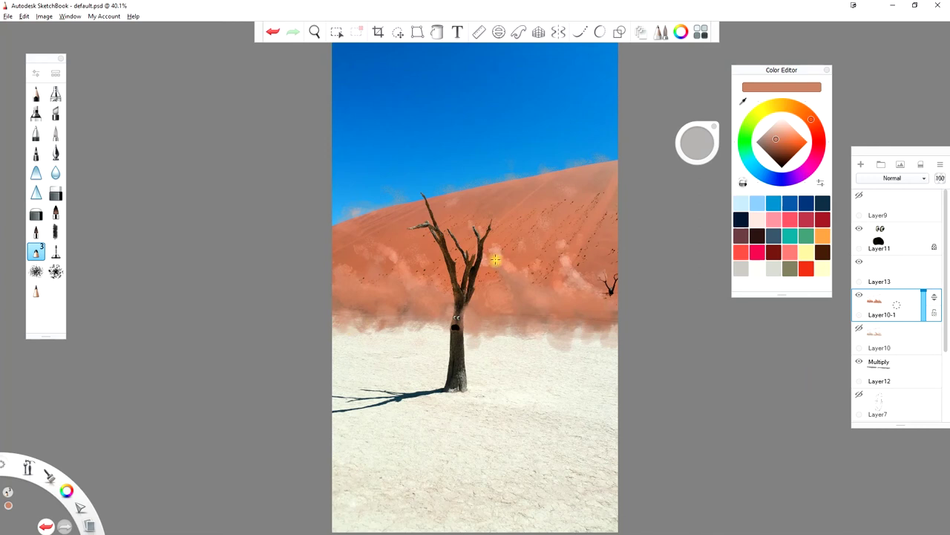
Sample a light salmon tone, add splatter texture to the dust on Layer10-1 and adjust the eraser size
{"action": "left_click", "coordinate": [573, 271], "text": "alt"}
{"action": "left_click", "coordinate": [693, 144]}
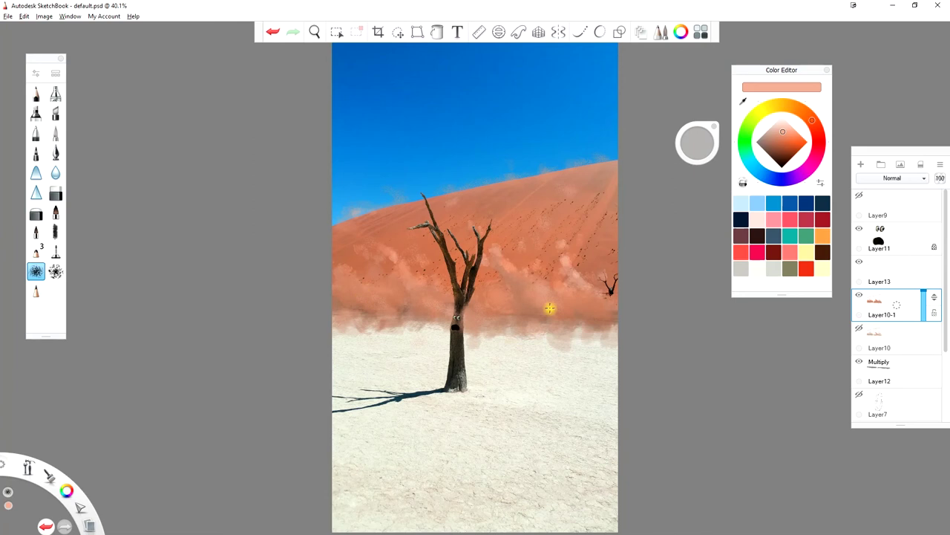
{"action": "key", "text": "e"}
{"action": "left_click", "coordinate": [700, 144]}
{"action": "left_click", "coordinate": [692, 140]}
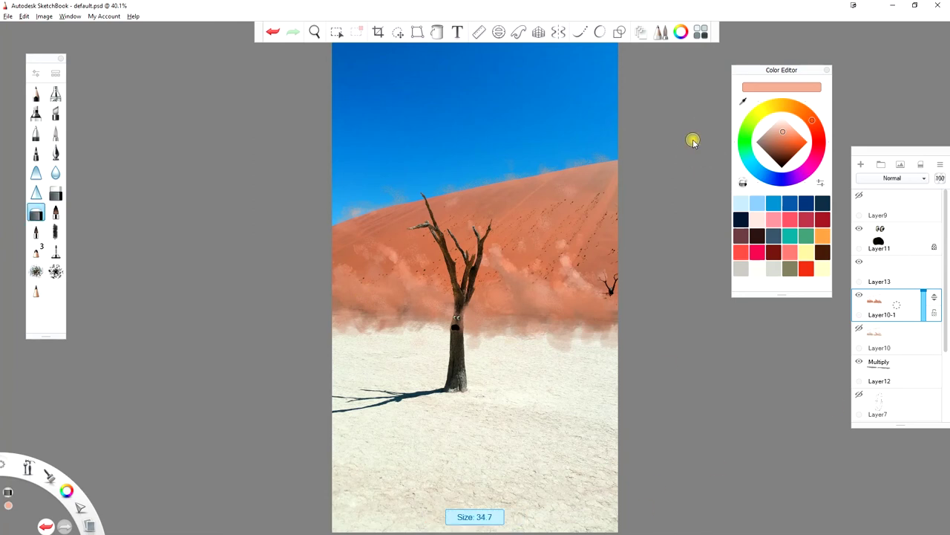
Paint a gray shadow along the ground beneath the dust on the Multiply layer Layer12
{"action": "left_click", "coordinate": [891, 368]}
{"action": "key", "text": "e"}
{"action": "key", "text": "3"}
{"action": "mouse_move", "coordinate": [578, 334]}
{"action": "left_mouse_down"}
{"action": "mouse_move", "coordinate": [493, 329]}
{"action": "mouse_move", "coordinate": [574, 341]}
{"action": "mouse_move", "coordinate": [620, 335]}
{"action": "mouse_move", "coordinate": [362, 330]}
{"action": "left_mouse_up"}
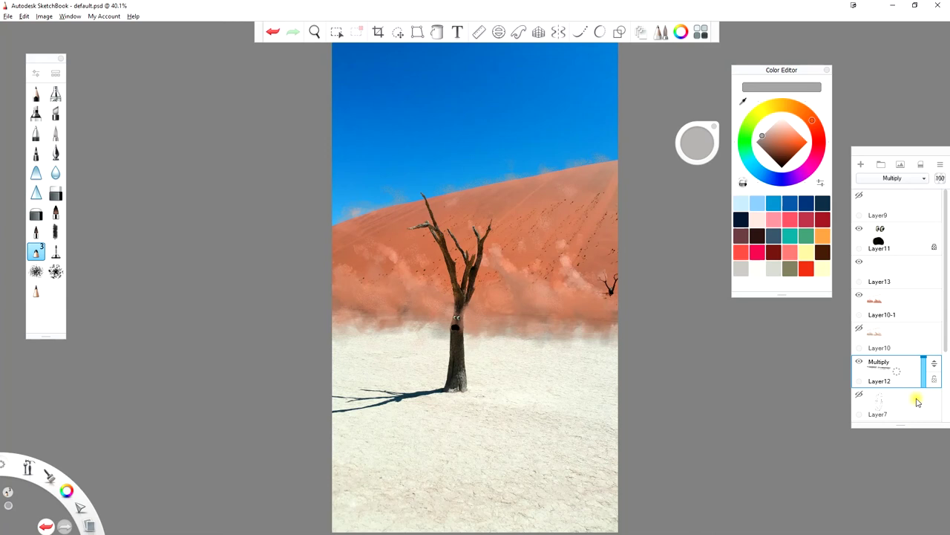
{"action": "left_click", "coordinate": [858, 296]}
Add sampled orange and light salmon dust along the dune crest on Layer13 with the splatter and soft brushes
{"action": "scroll", "coordinate": [483, 310], "scroll_direction": "up", "scroll_amount": 3}
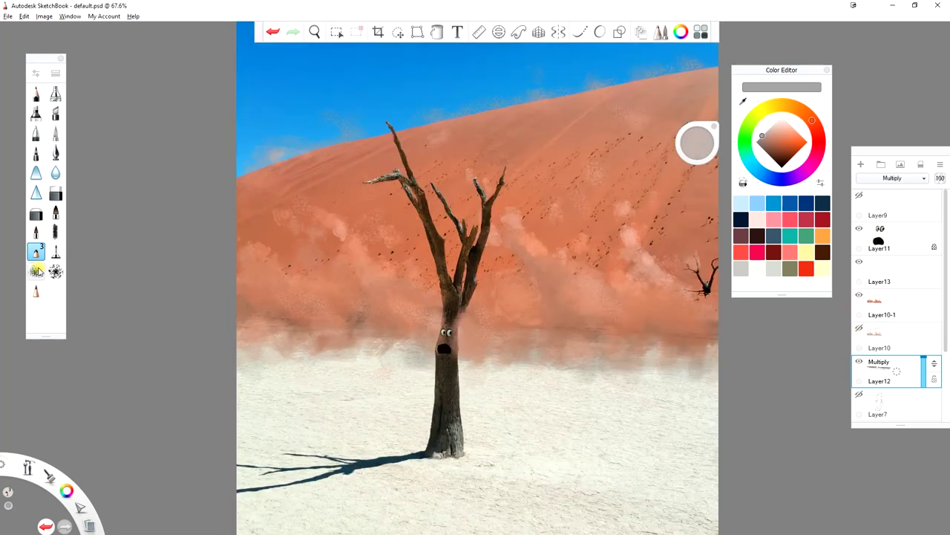
{"action": "left_click", "coordinate": [36, 271]}
{"action": "left_click", "coordinate": [696, 144]}
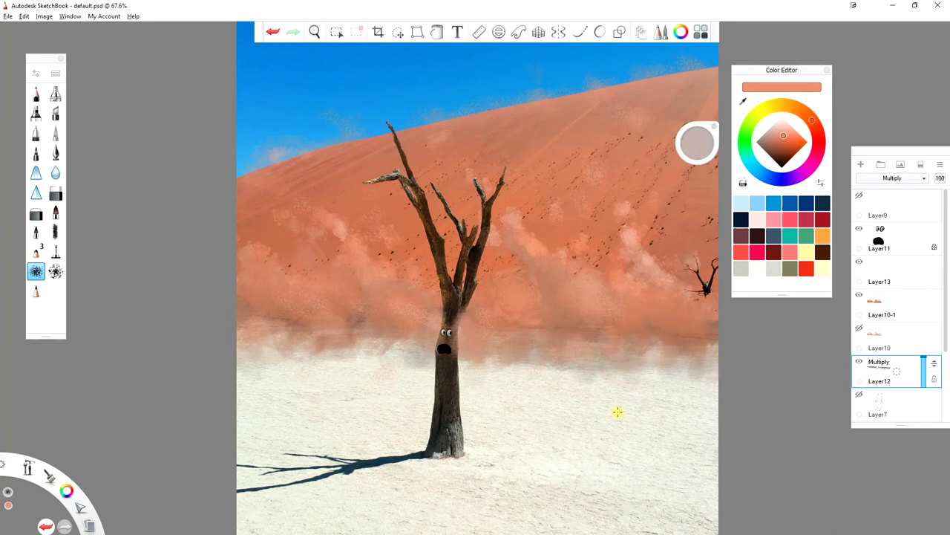
{"action": "key", "text": "Home"}
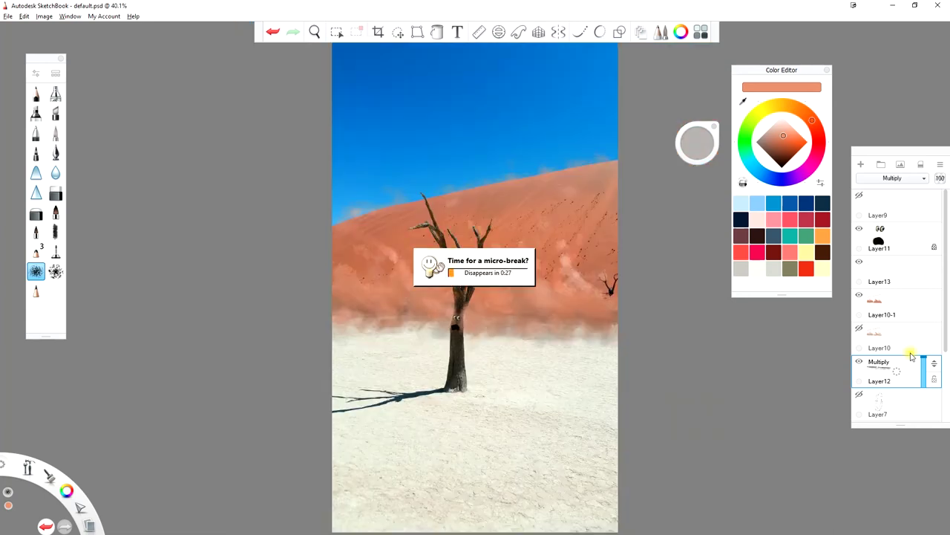
{"action": "left_click", "coordinate": [893, 275]}
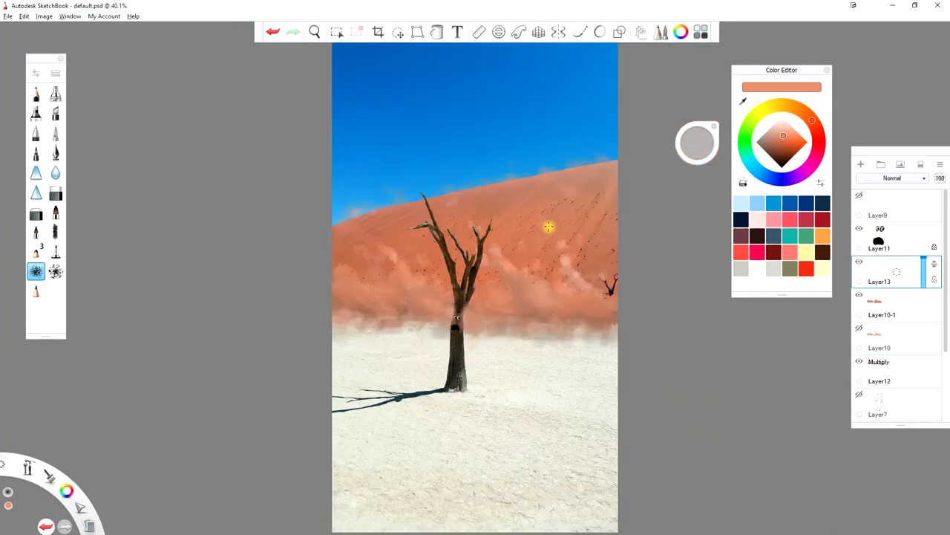
{"action": "left_click_drag", "start_coordinate": [698, 144], "coordinate": [717, 150]}
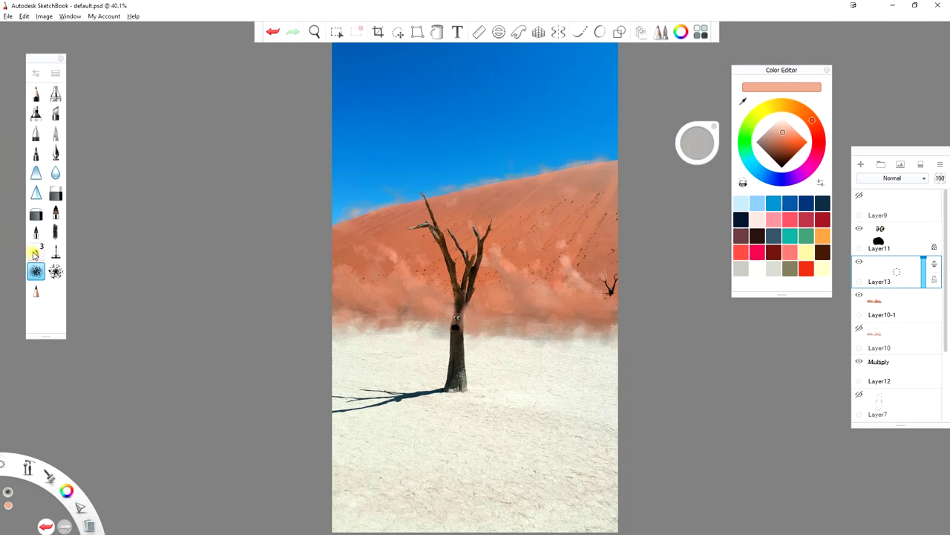
{"action": "key", "text": "3"}
{"action": "left_click", "coordinate": [698, 142]}
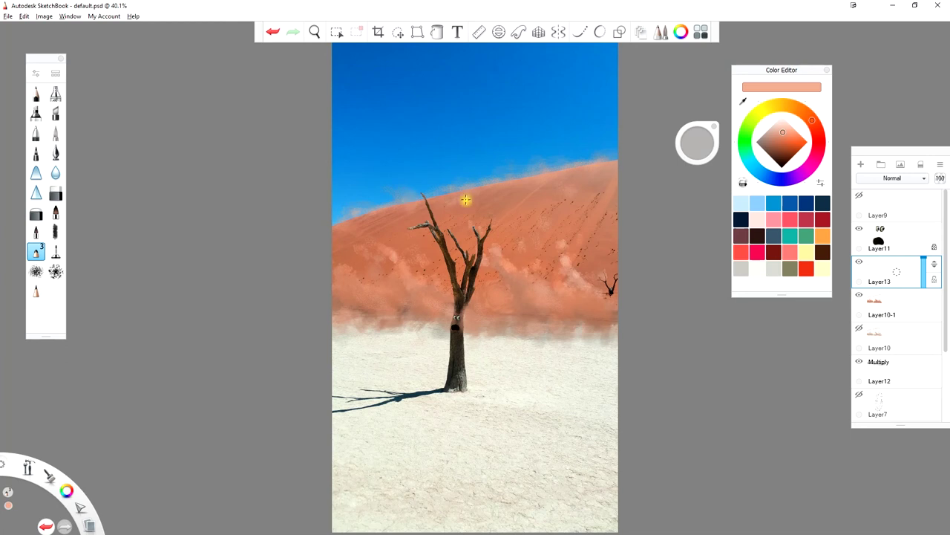
Brush light salmon wisps onto the pale ground below the dune on Layer10-1 and check the whole picture
{"action": "key", "text": "ctrl+Down"}
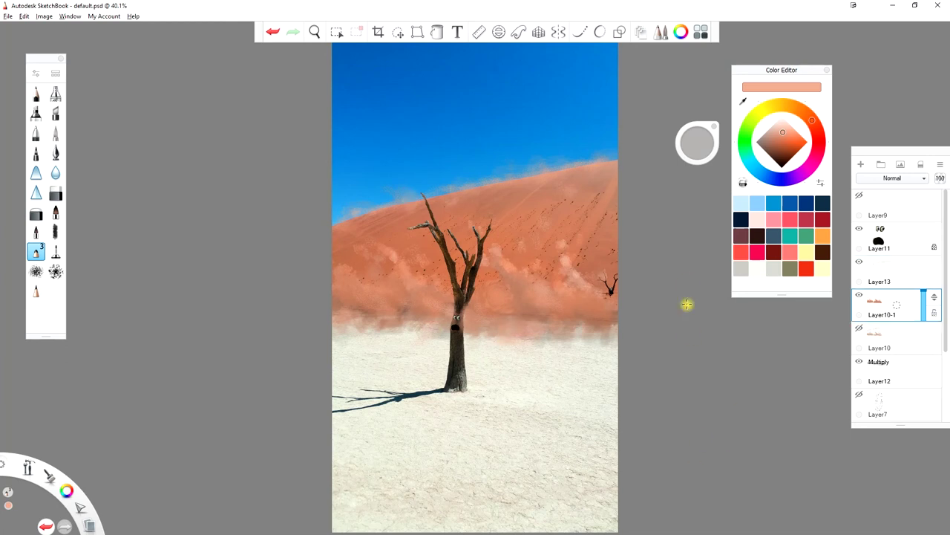
{"action": "key", "text": "2"}
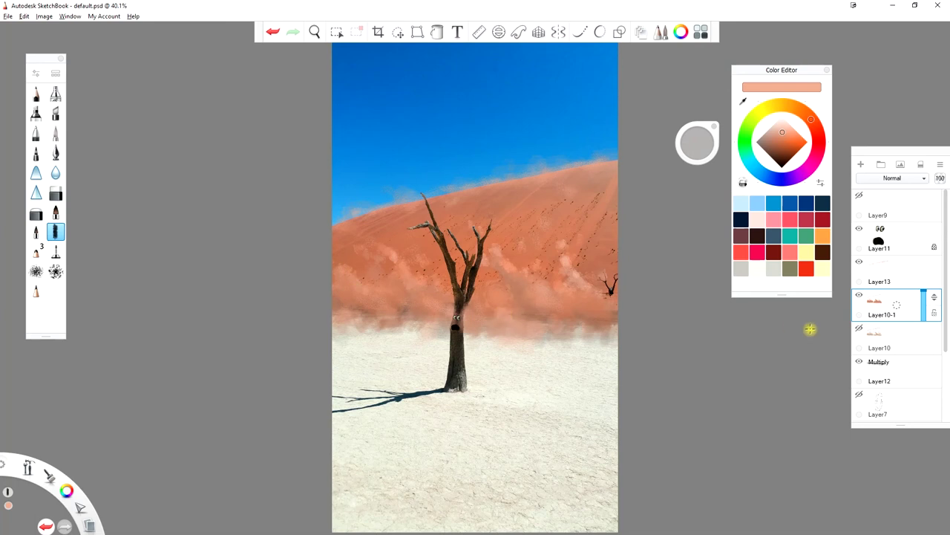
{"action": "key", "text": "space"}
{"action": "left_click_drag", "start_coordinate": [603, 295], "coordinate": [604, 447]}
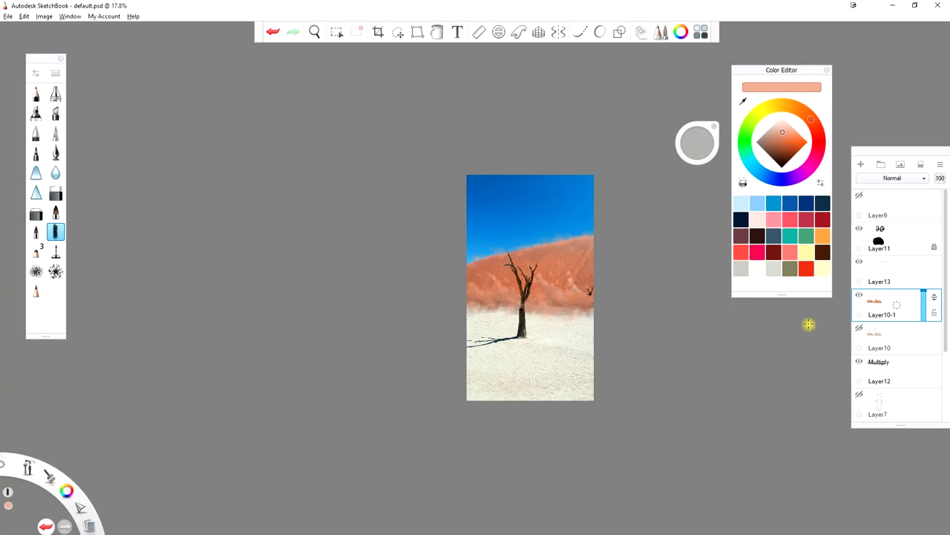
{"action": "key", "text": "Home"}
{"action": "left_click", "coordinate": [859, 196]}
{"action": "left_click", "coordinate": [859, 196]}
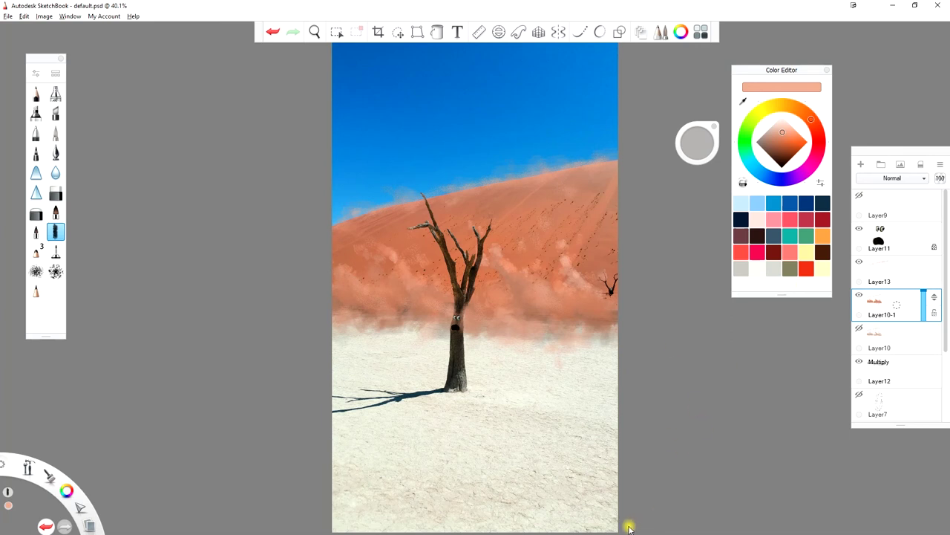
Paint a khaki base and cream upper teeth inside the tree's mouth on Layer11
{"action": "left_click", "coordinate": [906, 233]}
{"action": "scroll", "coordinate": [455, 318], "scroll_direction": "up", "scroll_amount": 5}
{"action": "left_click", "coordinate": [35, 252]}
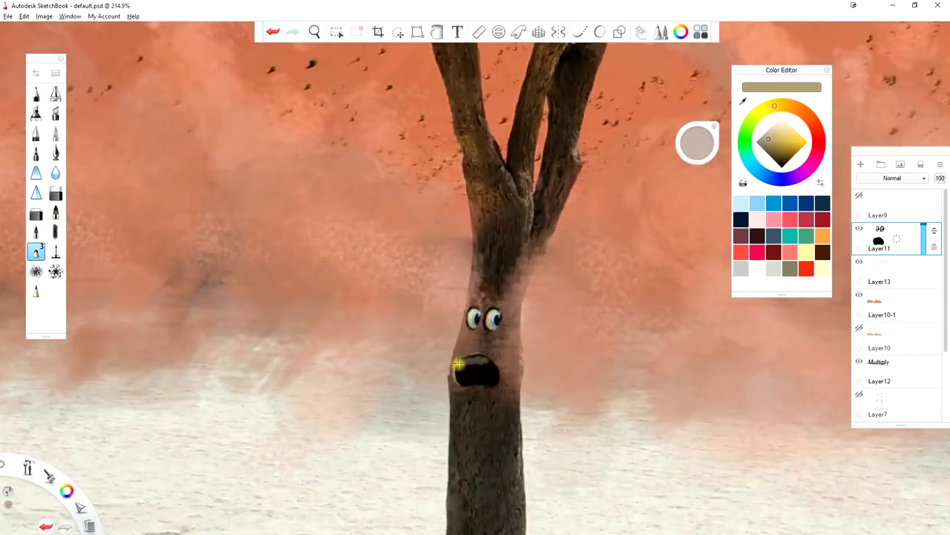
{"action": "key", "text": "Home"}
{"action": "scroll", "coordinate": [457, 327], "scroll_direction": "up", "scroll_amount": 8}
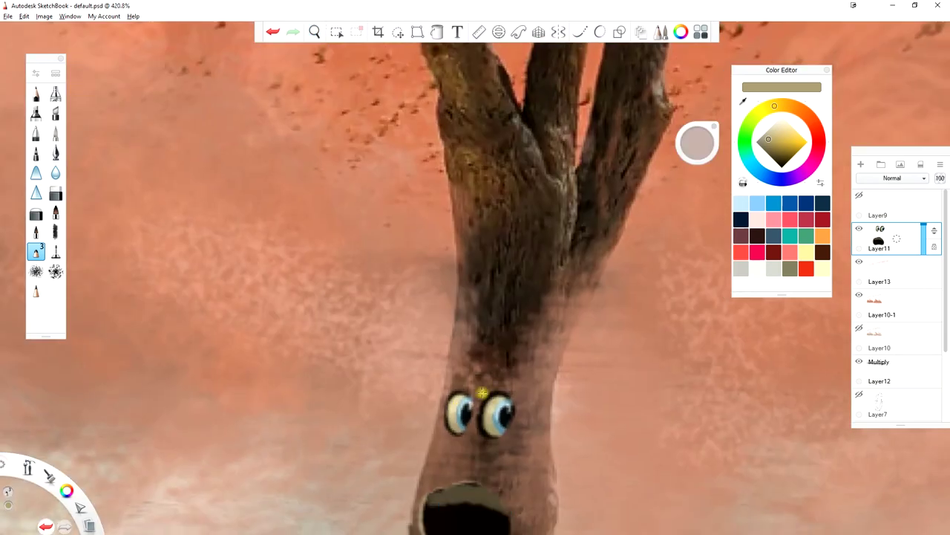
{"action": "mouse_move", "coordinate": [427, 401]}
{"action": "left_mouse_down"}
{"action": "mouse_move", "coordinate": [476, 397]}
{"action": "mouse_move", "coordinate": [434, 401]}
{"action": "left_mouse_up"}
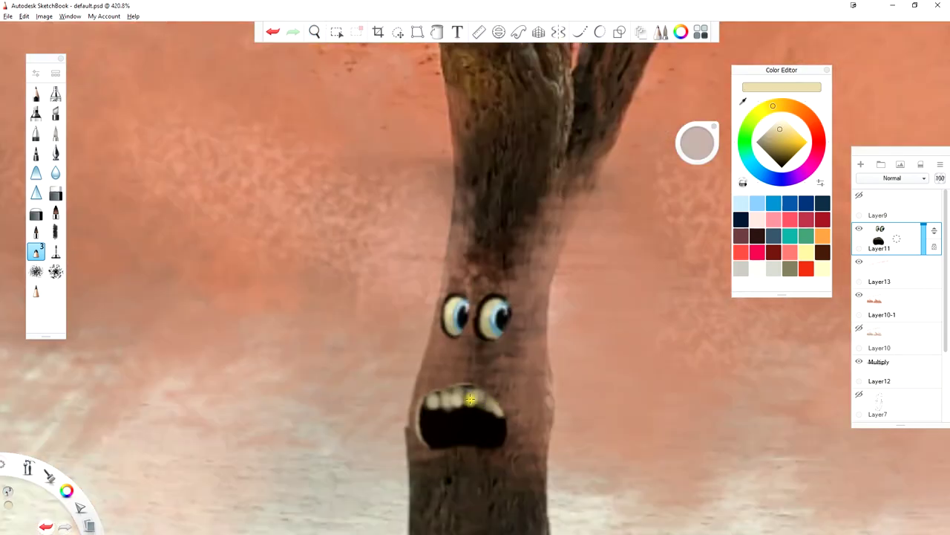
Add a row of cream lower teeth to the tree's mouth on Layer11
{"action": "key", "text": "Home"}
{"action": "scroll", "coordinate": [470, 331], "scroll_direction": "up", "scroll_amount": 7}
{"action": "mouse_move", "coordinate": [472, 323]}
{"action": "left_mouse_down"}
{"action": "mouse_move", "coordinate": [495, 322]}
{"action": "mouse_move", "coordinate": [477, 324]}
{"action": "left_mouse_up"}
{"action": "key", "text": "Home"}
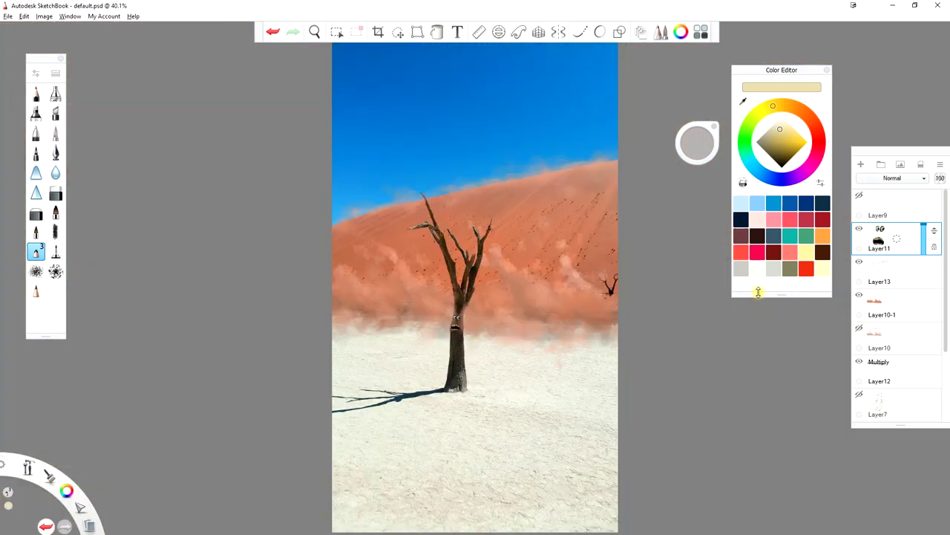
Define the edges of the tree's upper and lower teeth in black with the pencil brush on Layer11
{"action": "scroll", "coordinate": [456, 319], "scroll_direction": "up", "scroll_amount": 6}
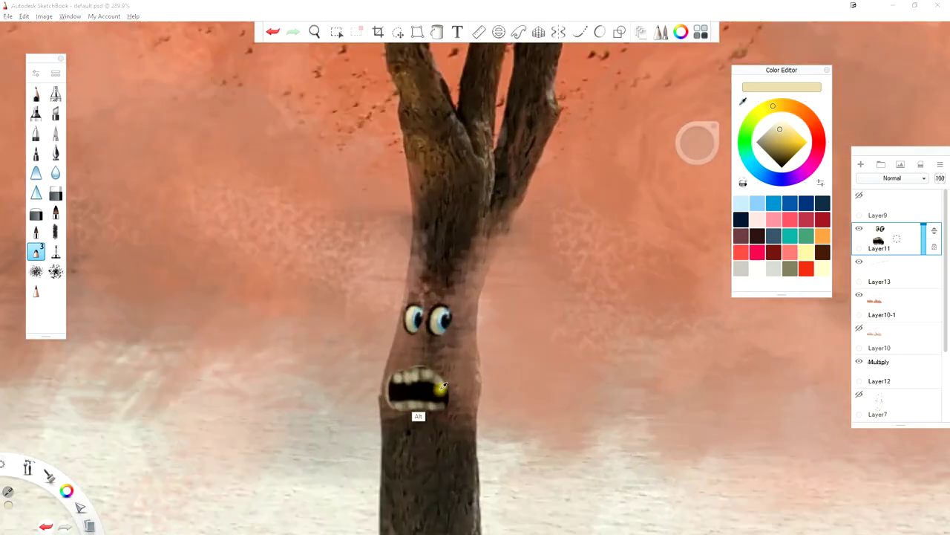
{"action": "left_click_drag", "start_coordinate": [413, 369], "coordinate": [440, 372]}
{"action": "left_click_drag", "start_coordinate": [392, 407], "coordinate": [429, 410]}
{"action": "key", "text": "Home"}
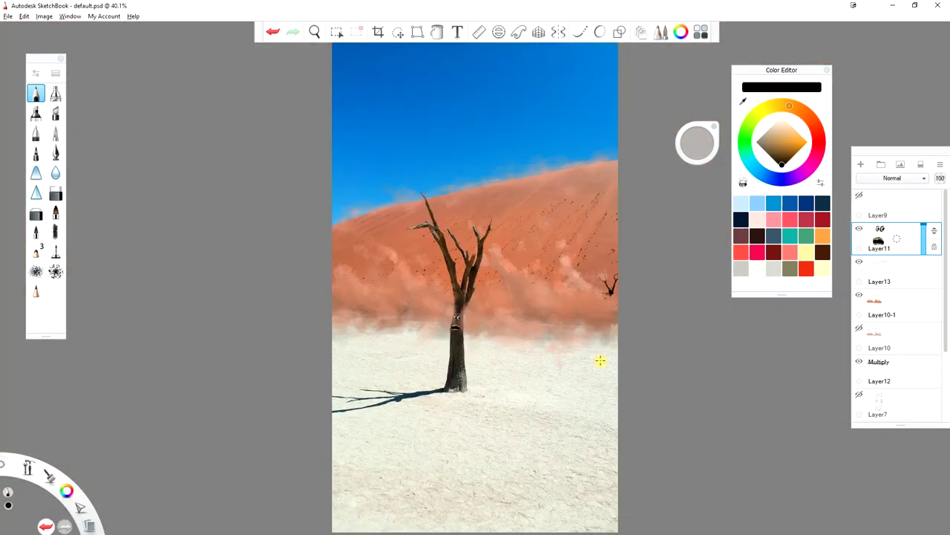